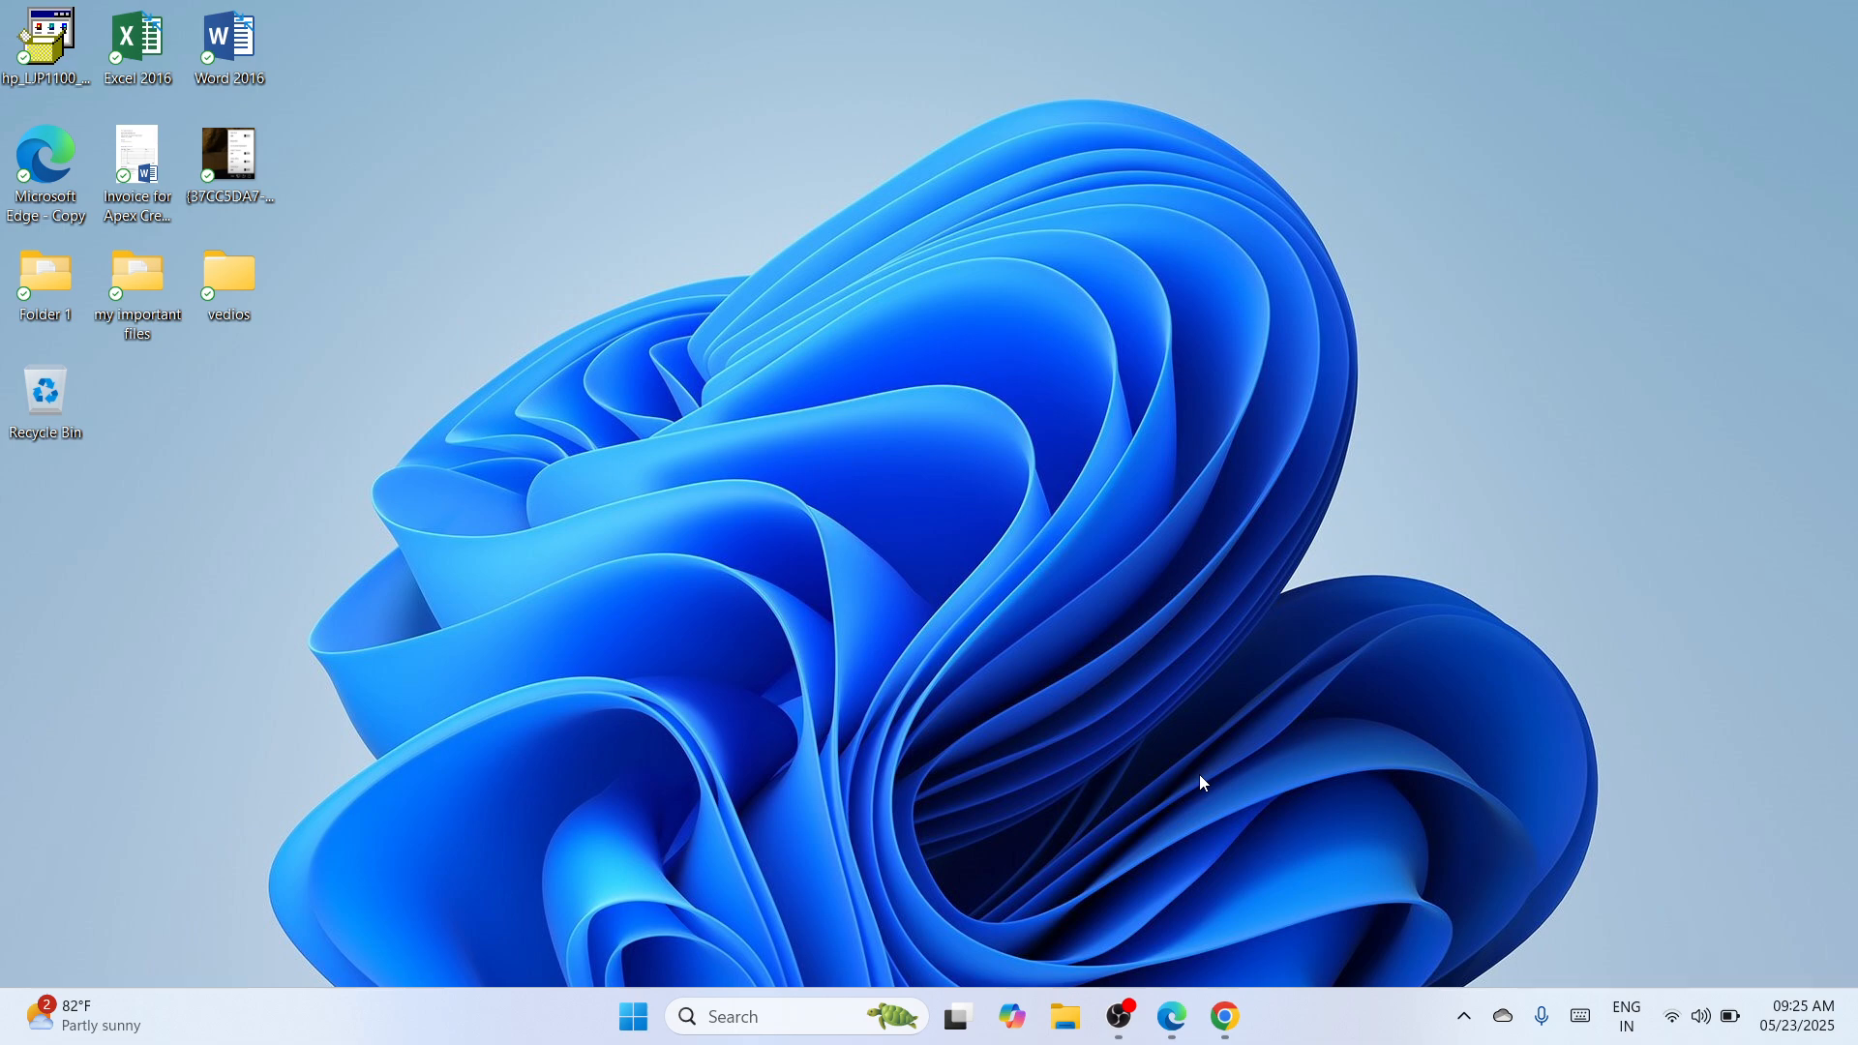
Step: Switch to Chrome and open Canon's imageCLASS LBP6230dn support page from the search results to view the Windows 11 driver
click(1225, 1032)
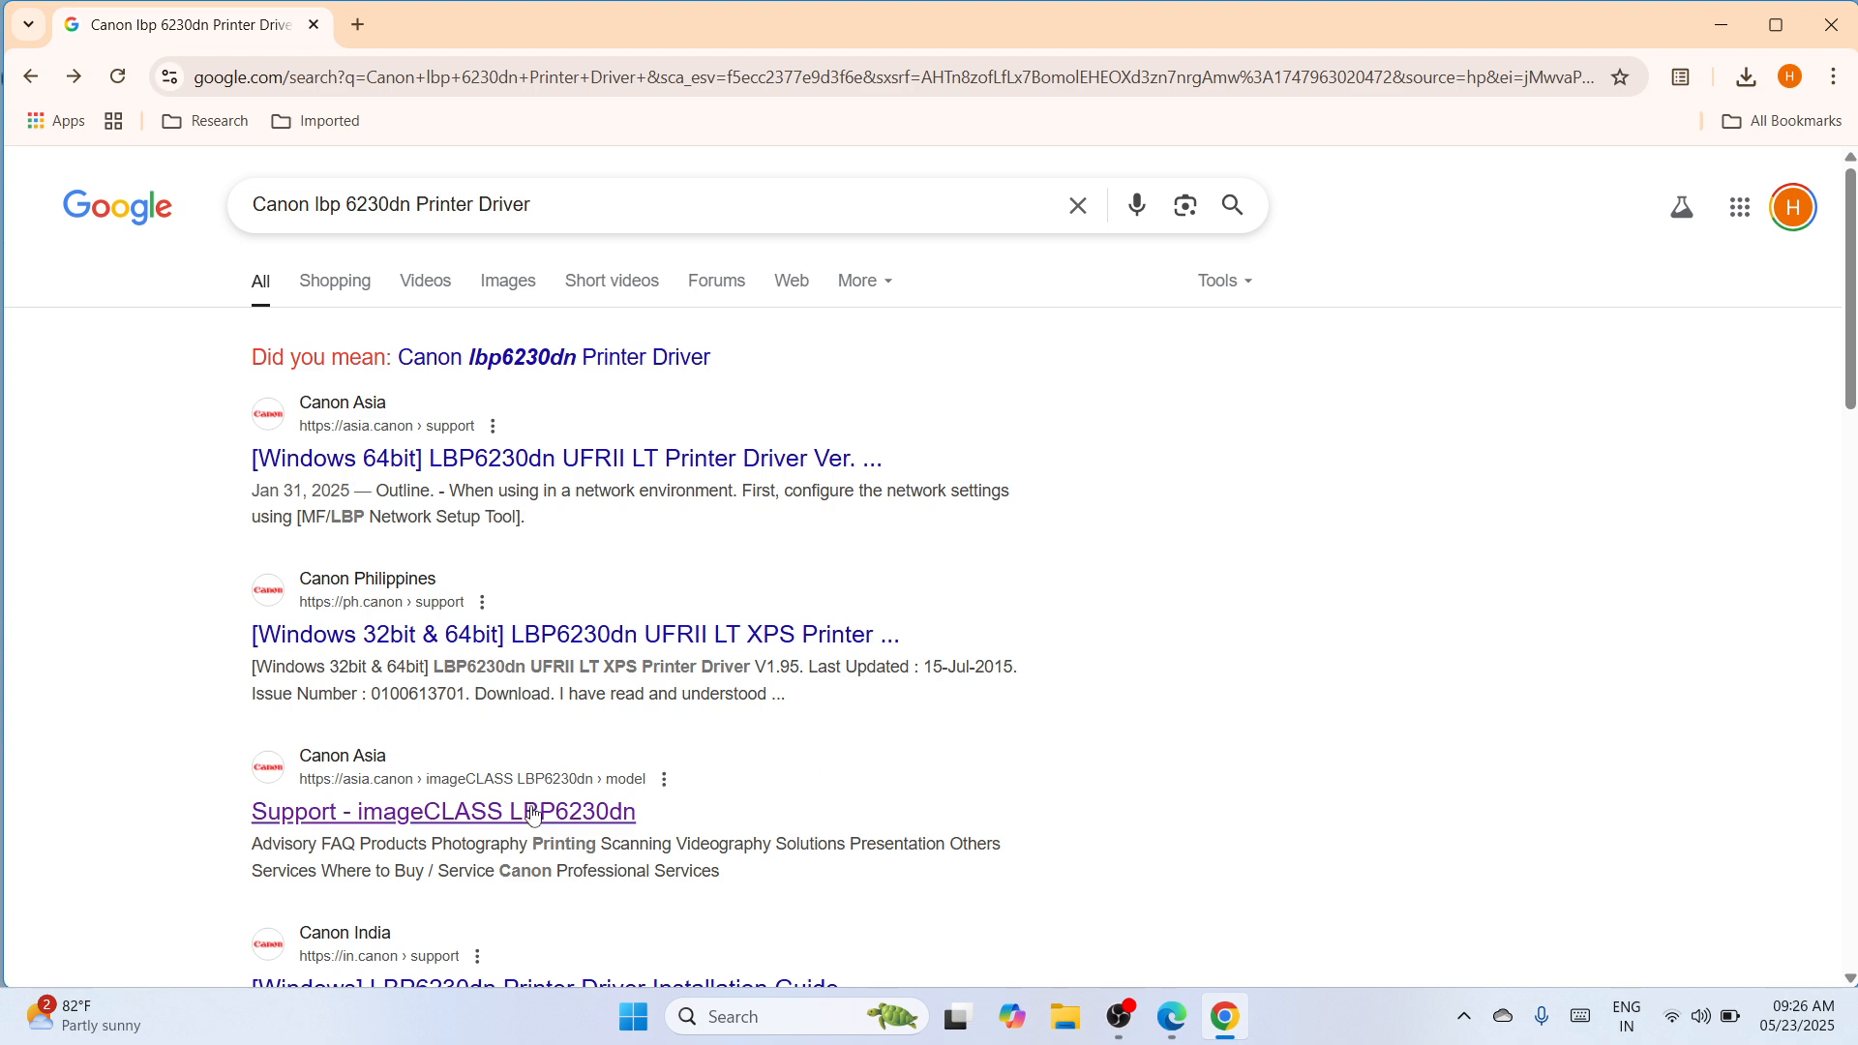
click(590, 824)
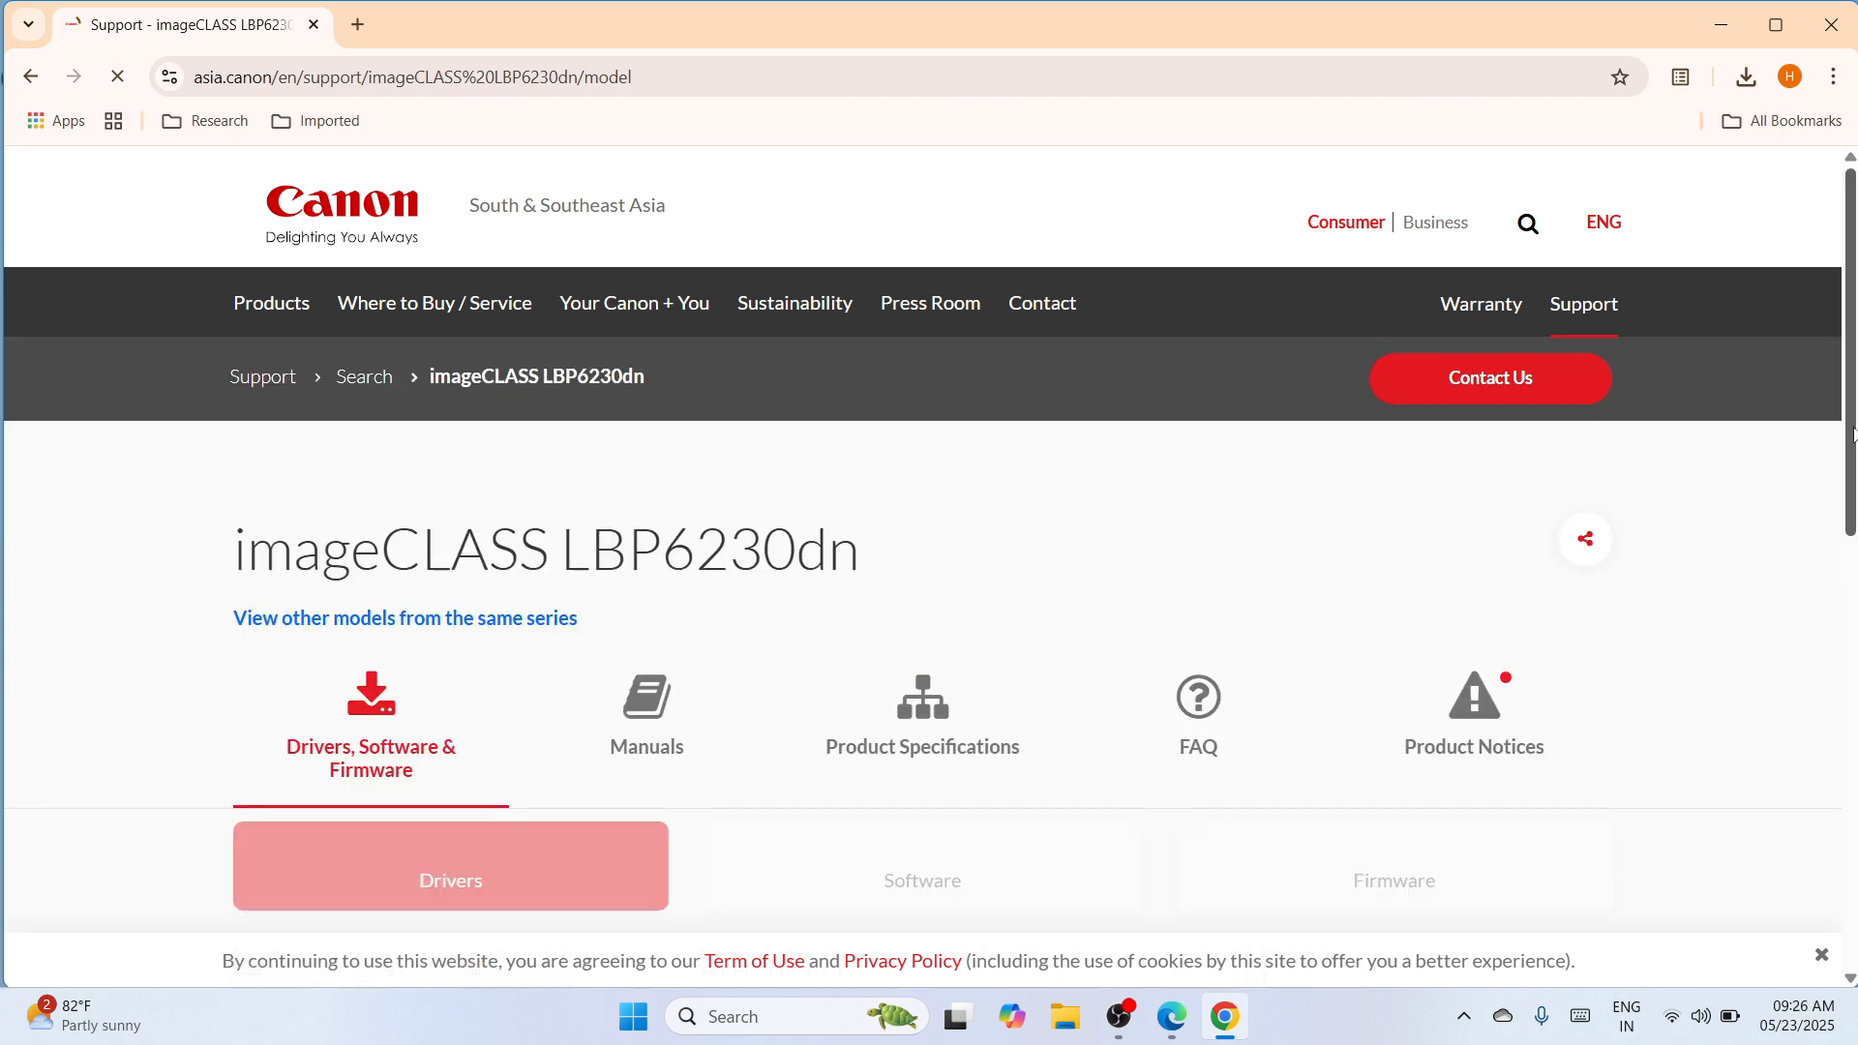
drag(1854, 446, 1852, 587)
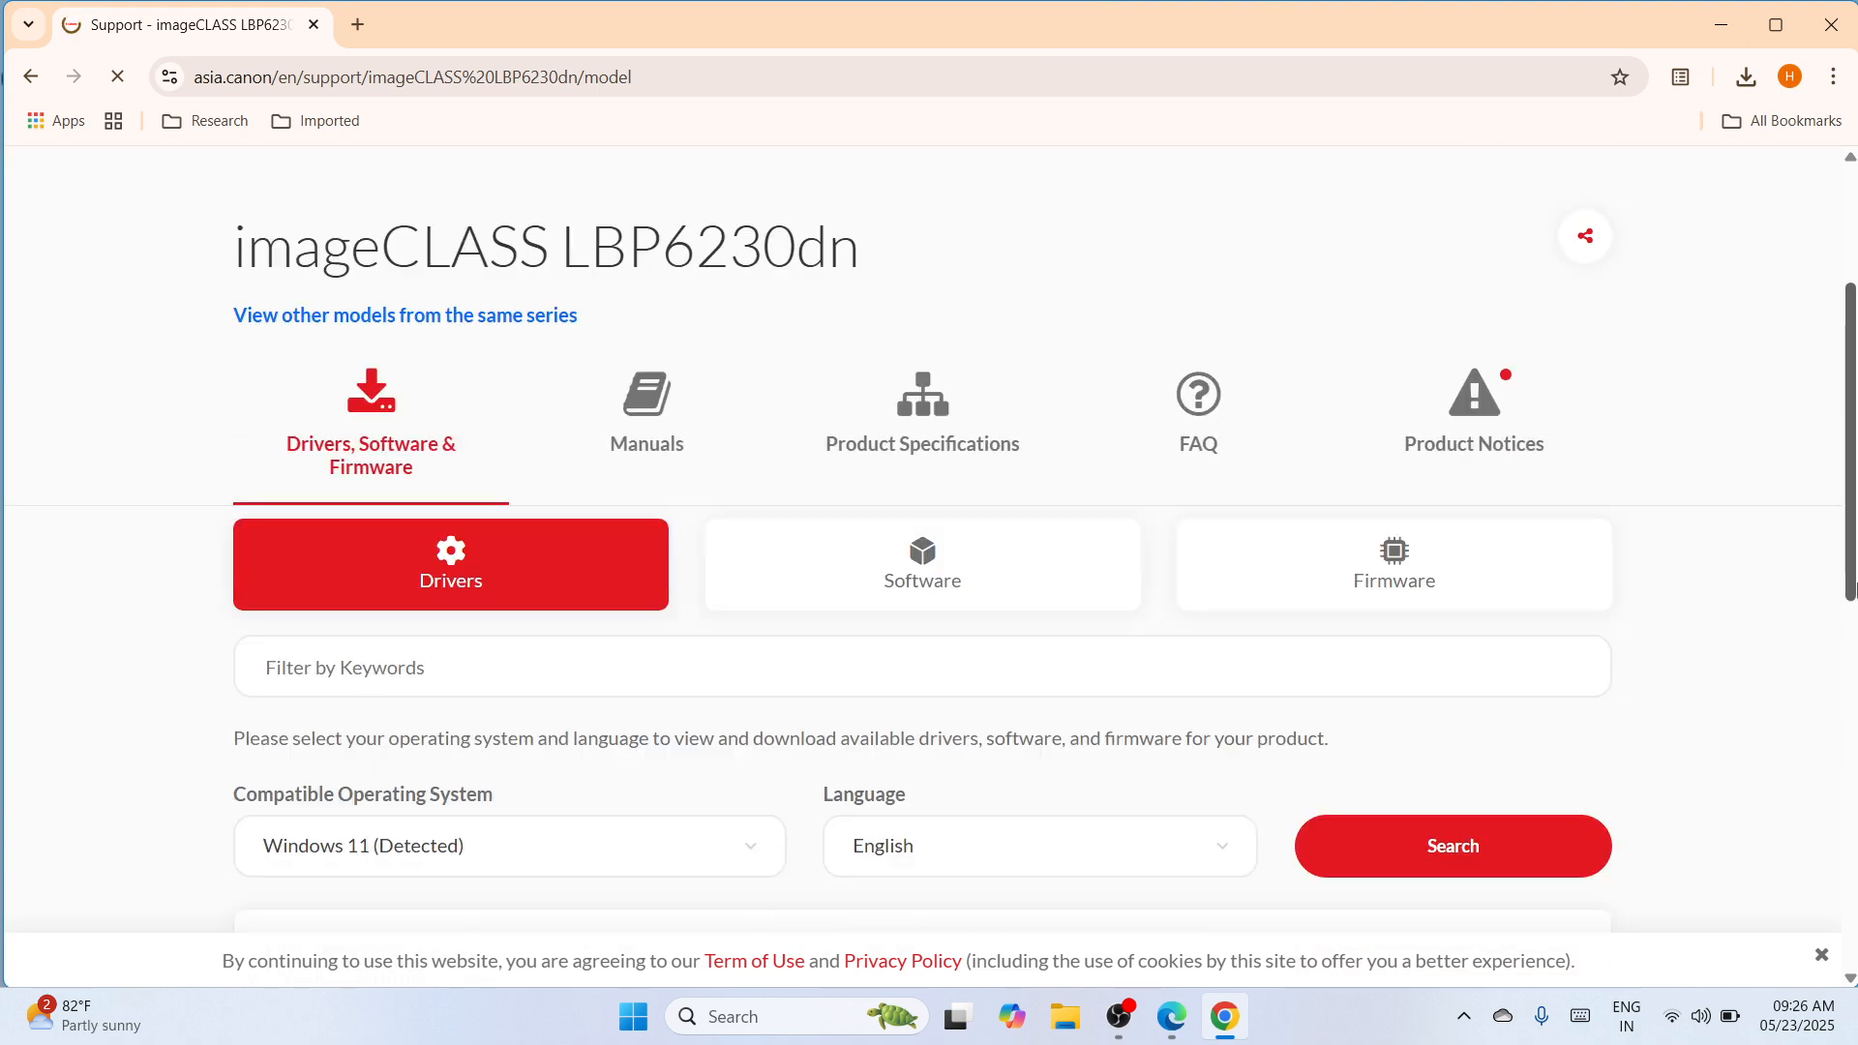
scroll(1852, 683, down, 4)
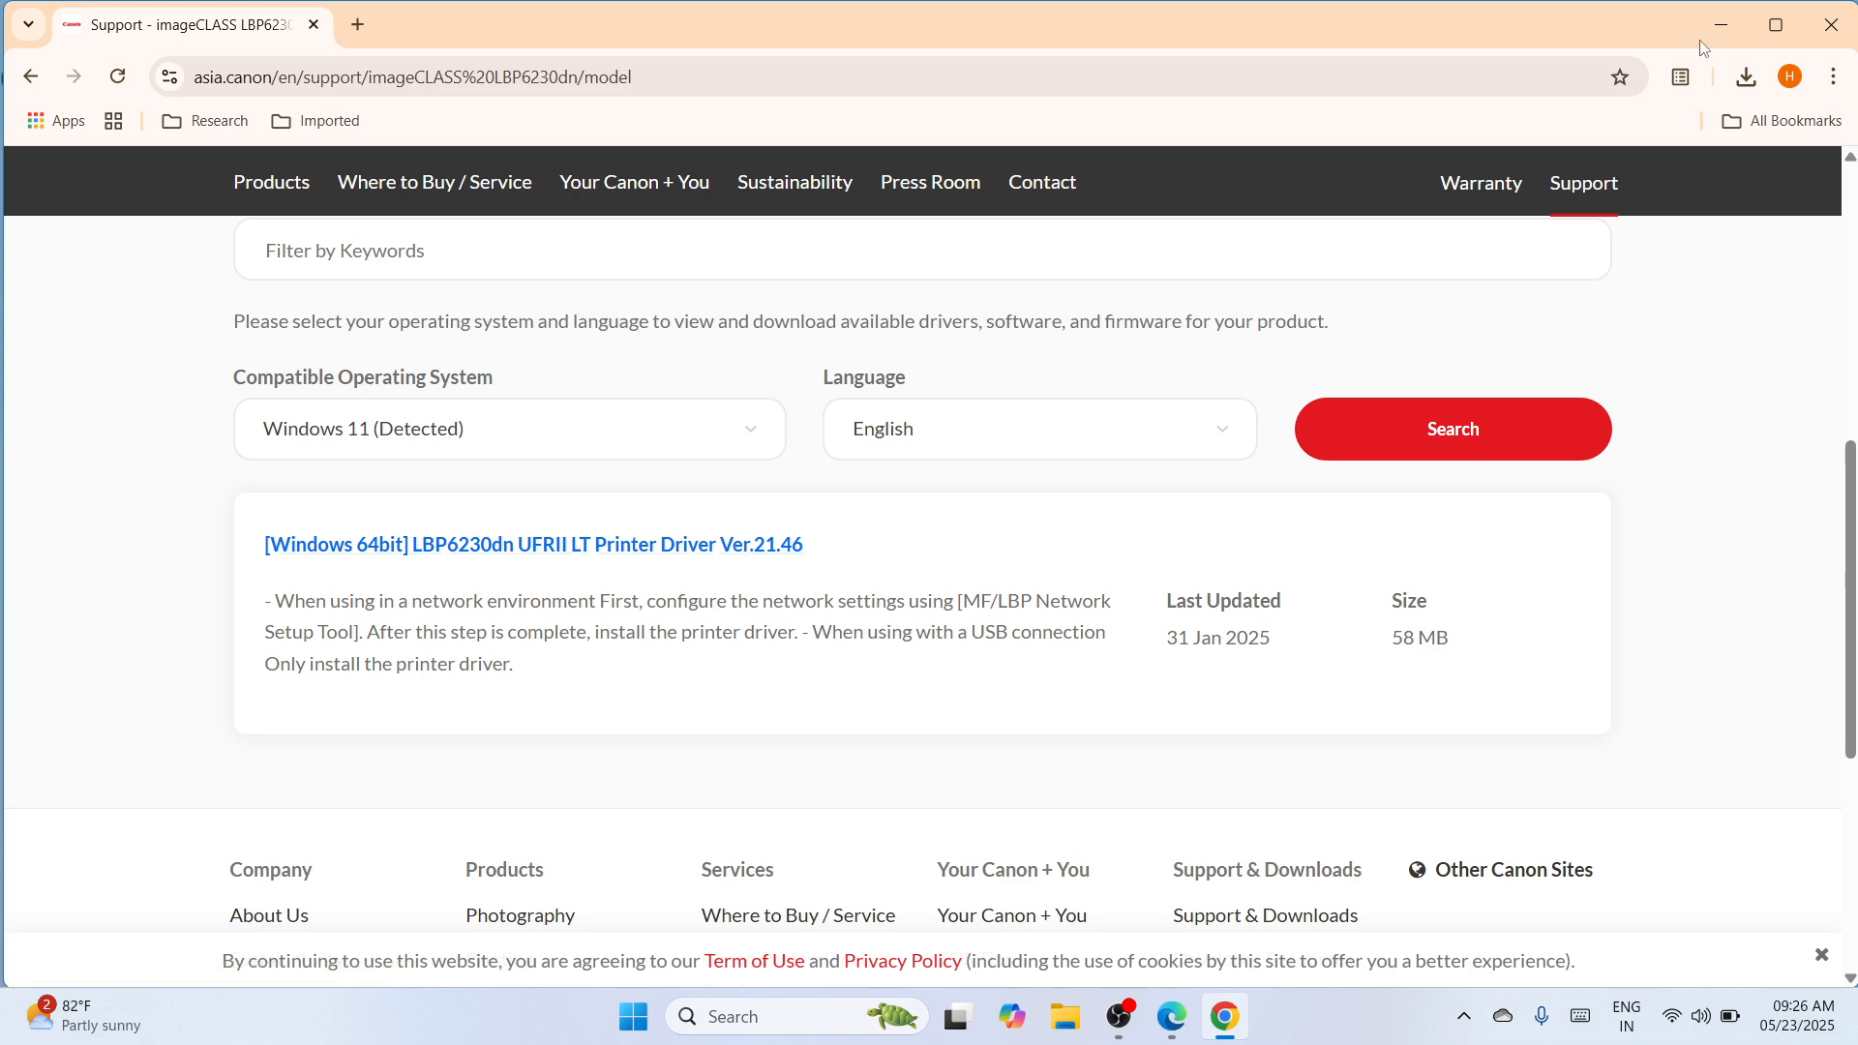
Step: Move the downloaded LBP6230_V2146_WP_EN file from the Downloads folder to an open area of the desktop, closing the Explorer and browser windows
click(1747, 80)
mouse_move(1596, 160)
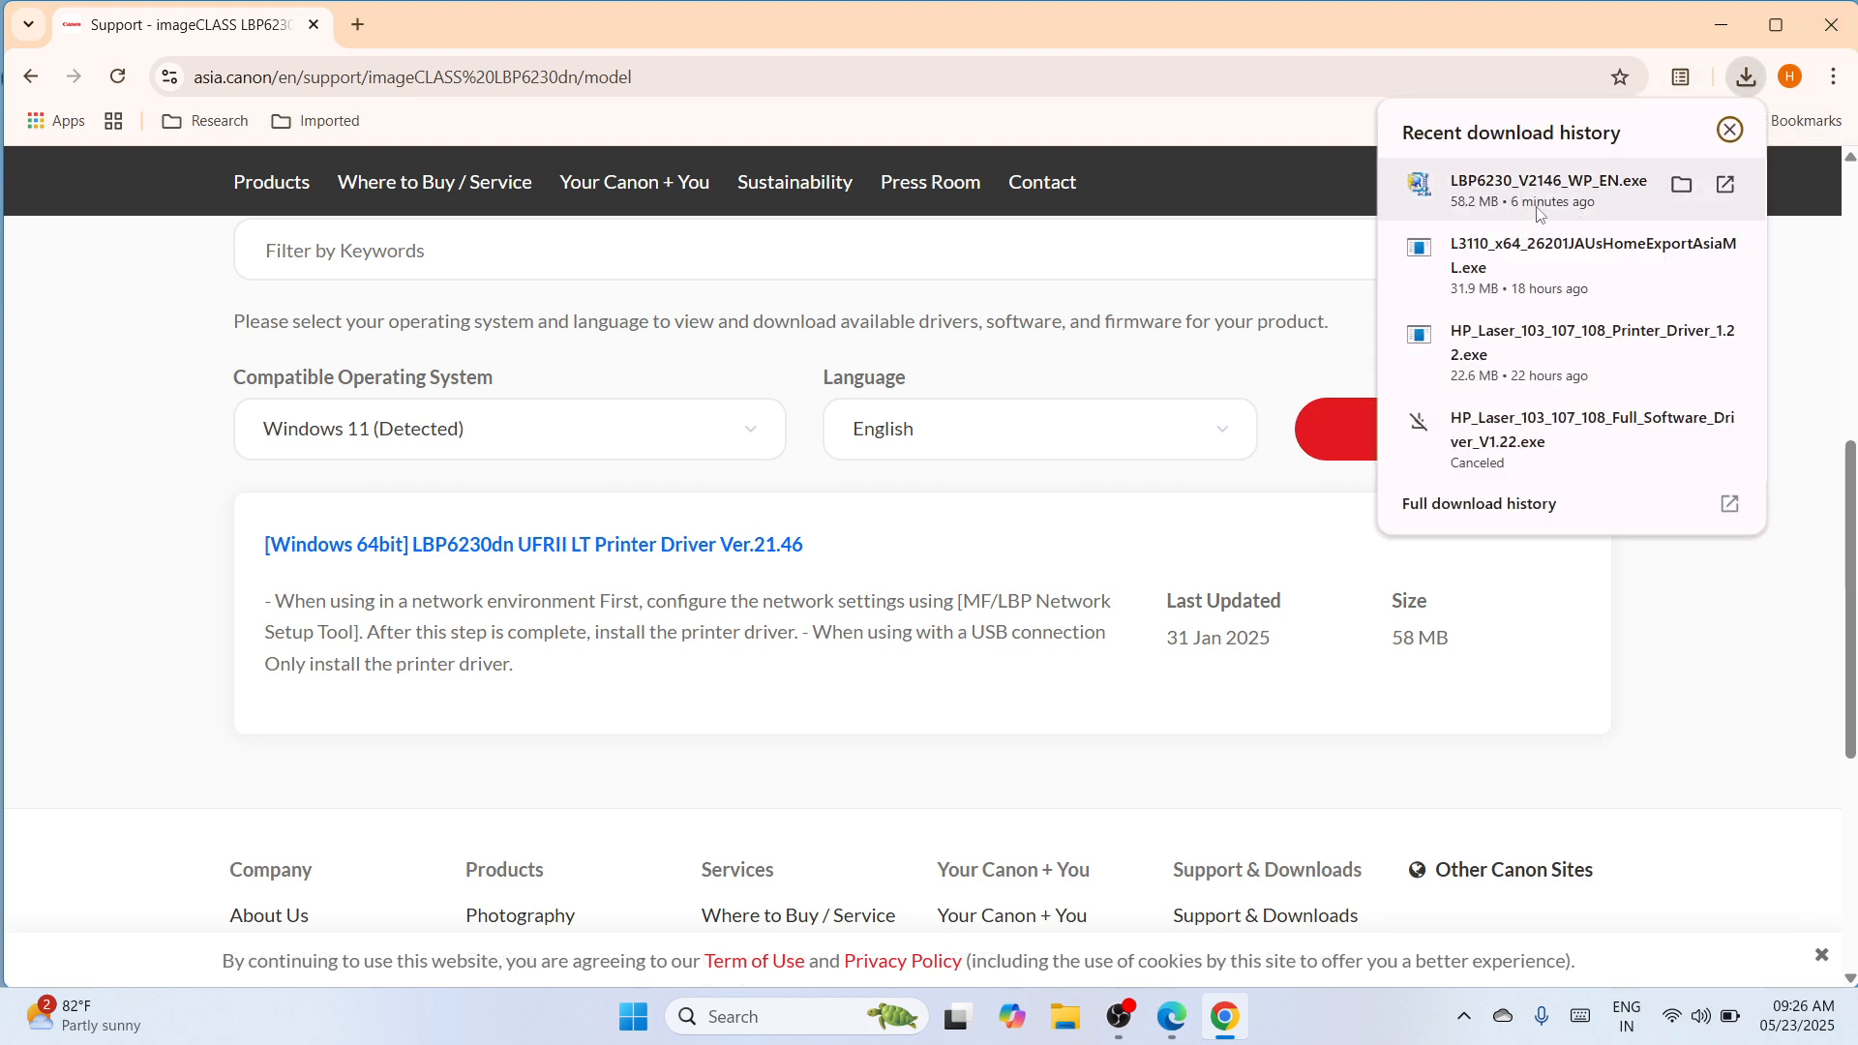
click(1682, 186)
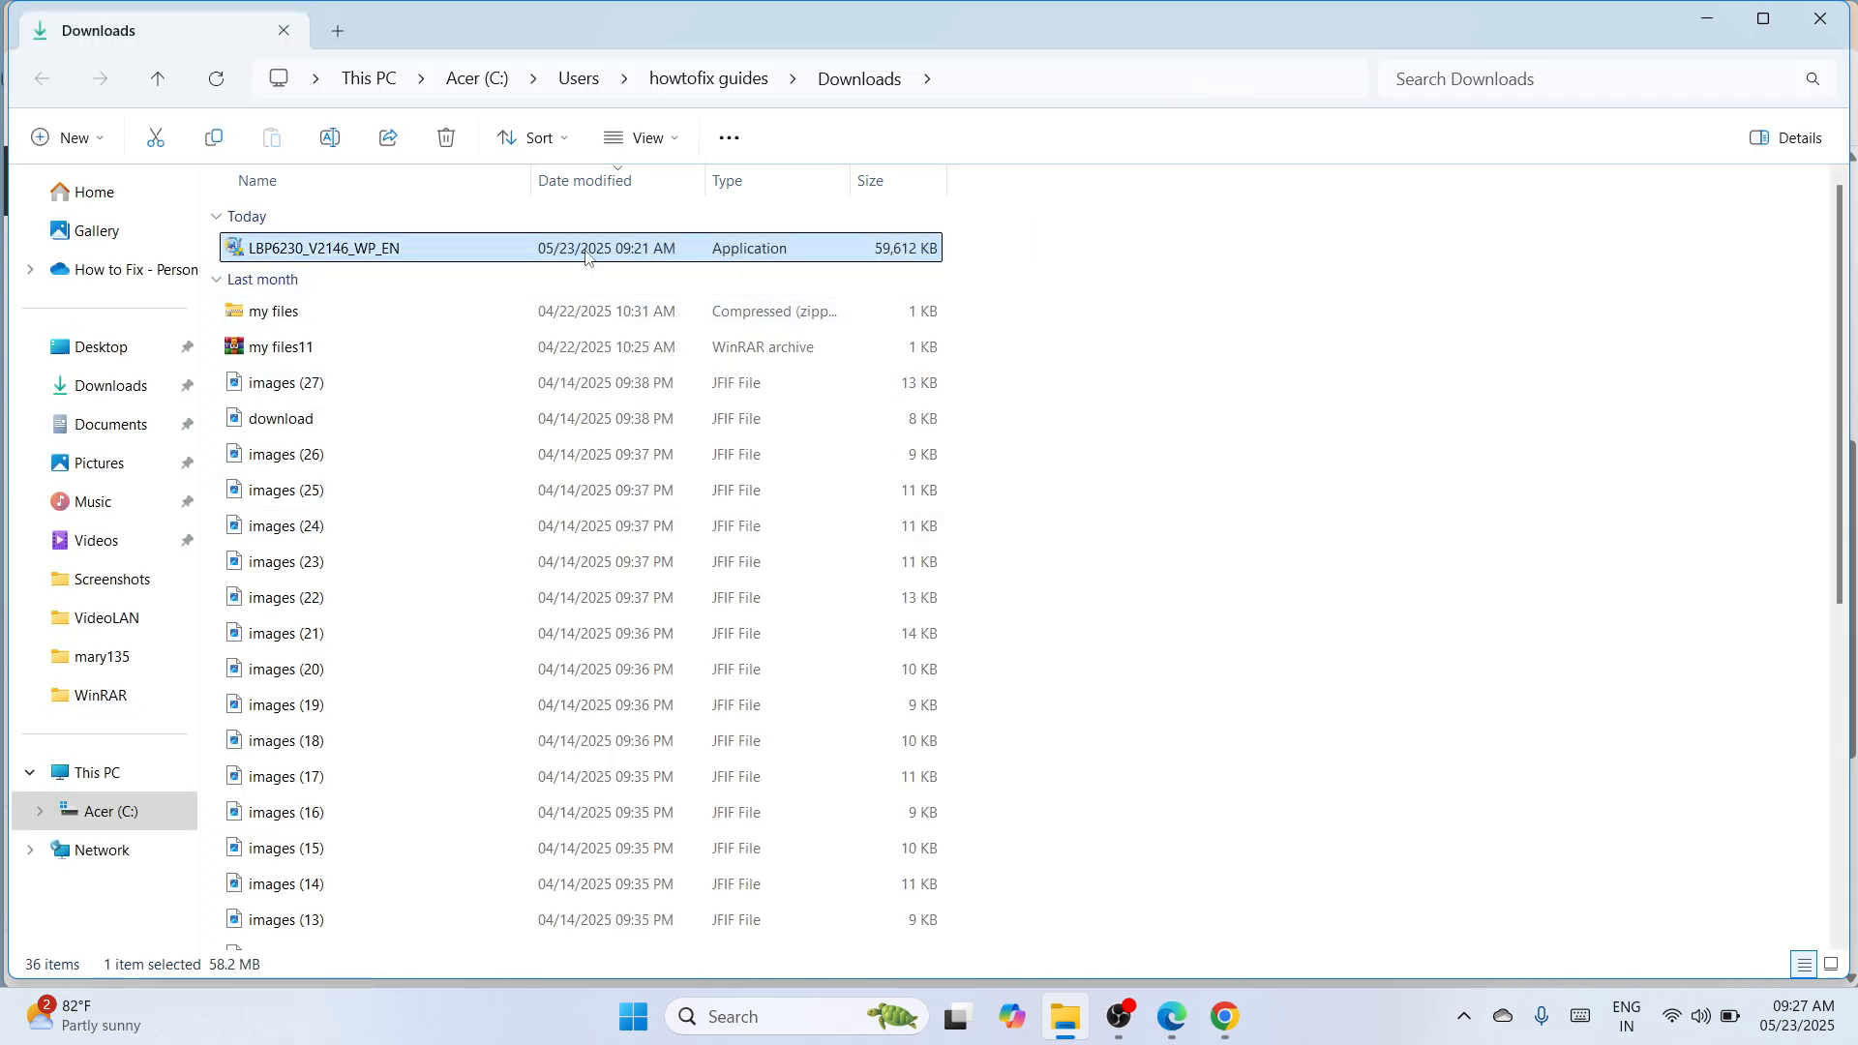
right_click(586, 252)
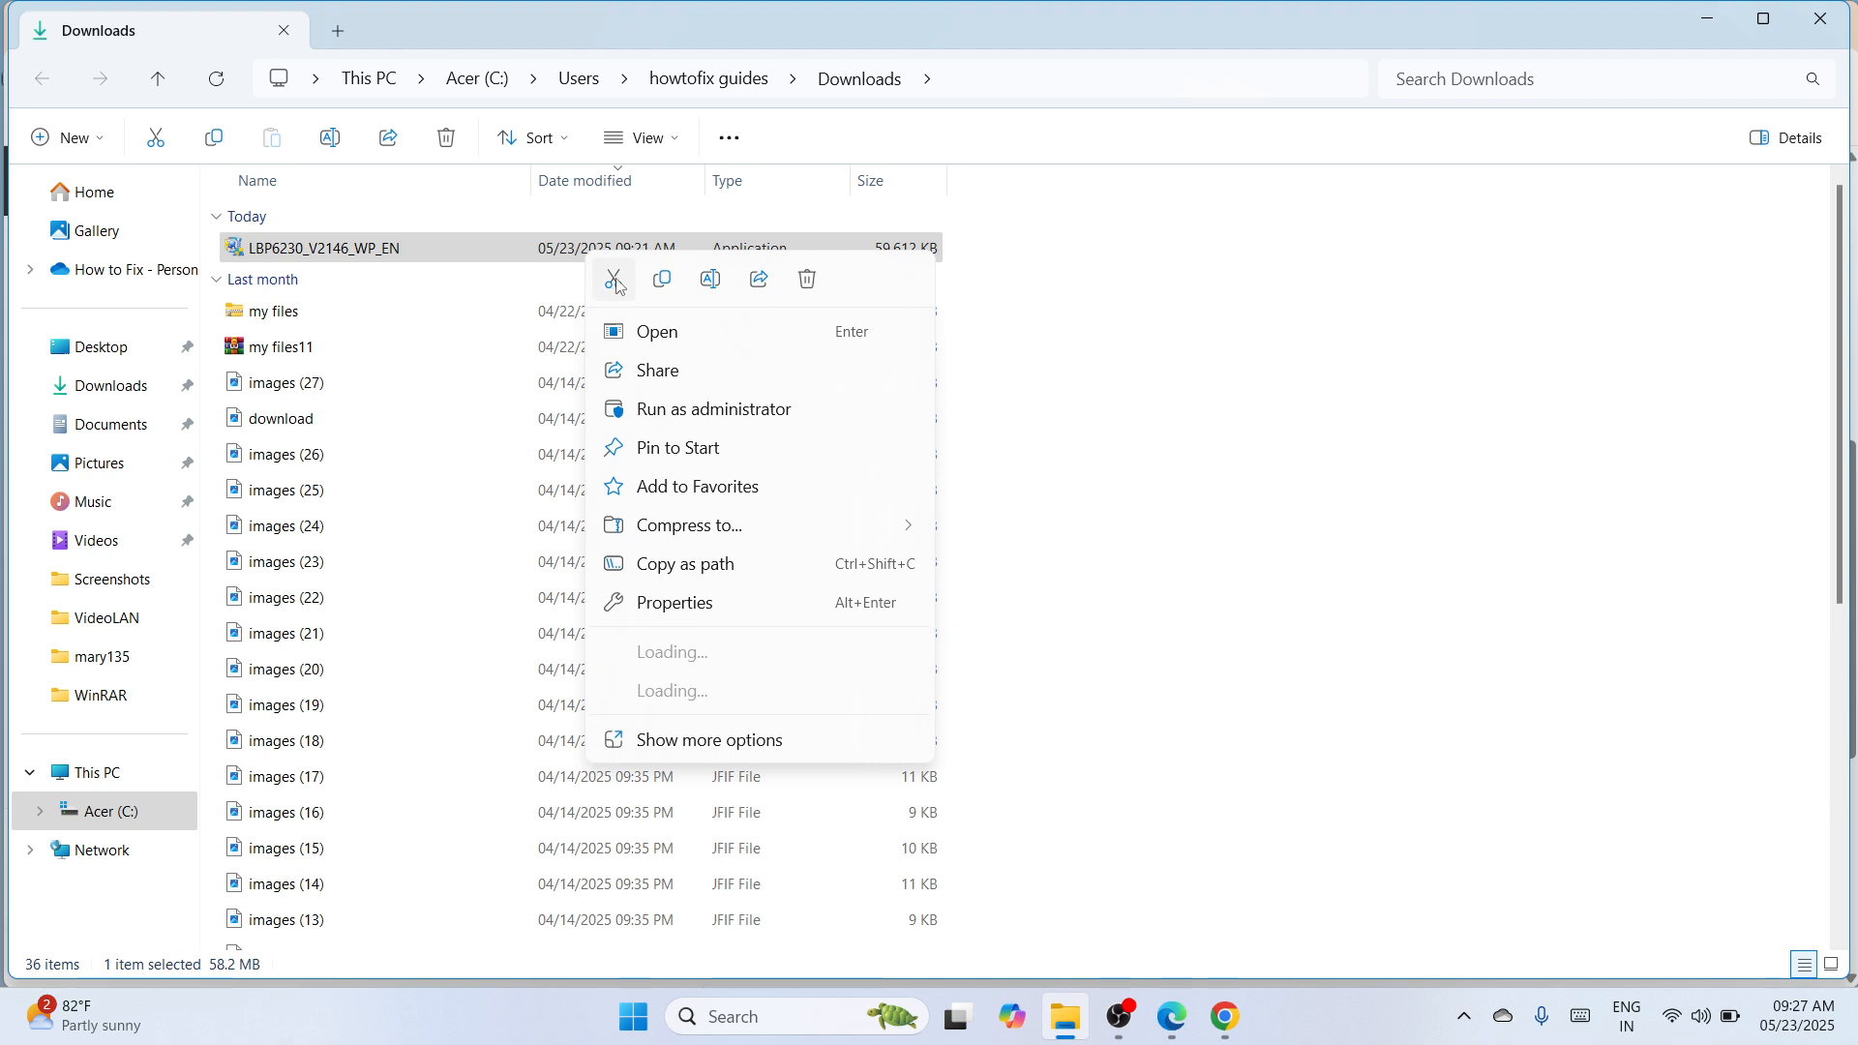
click(614, 280)
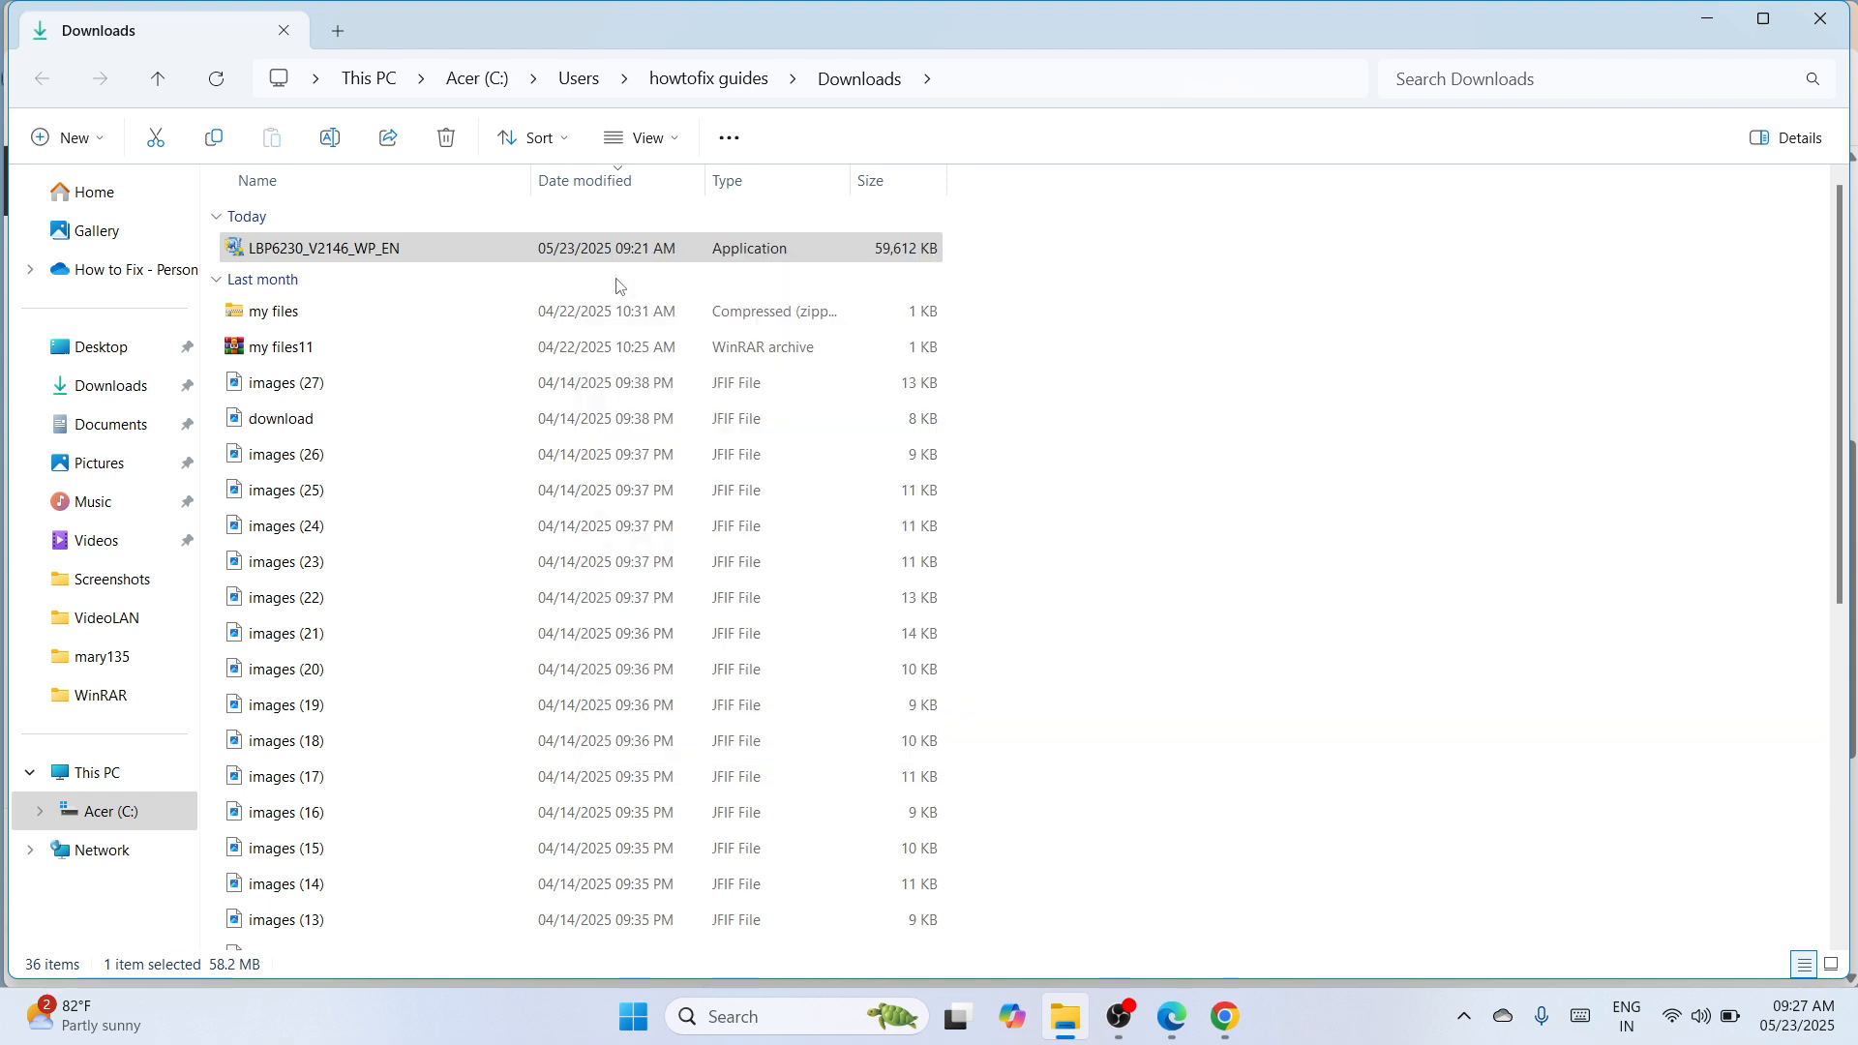
click(1844, 20)
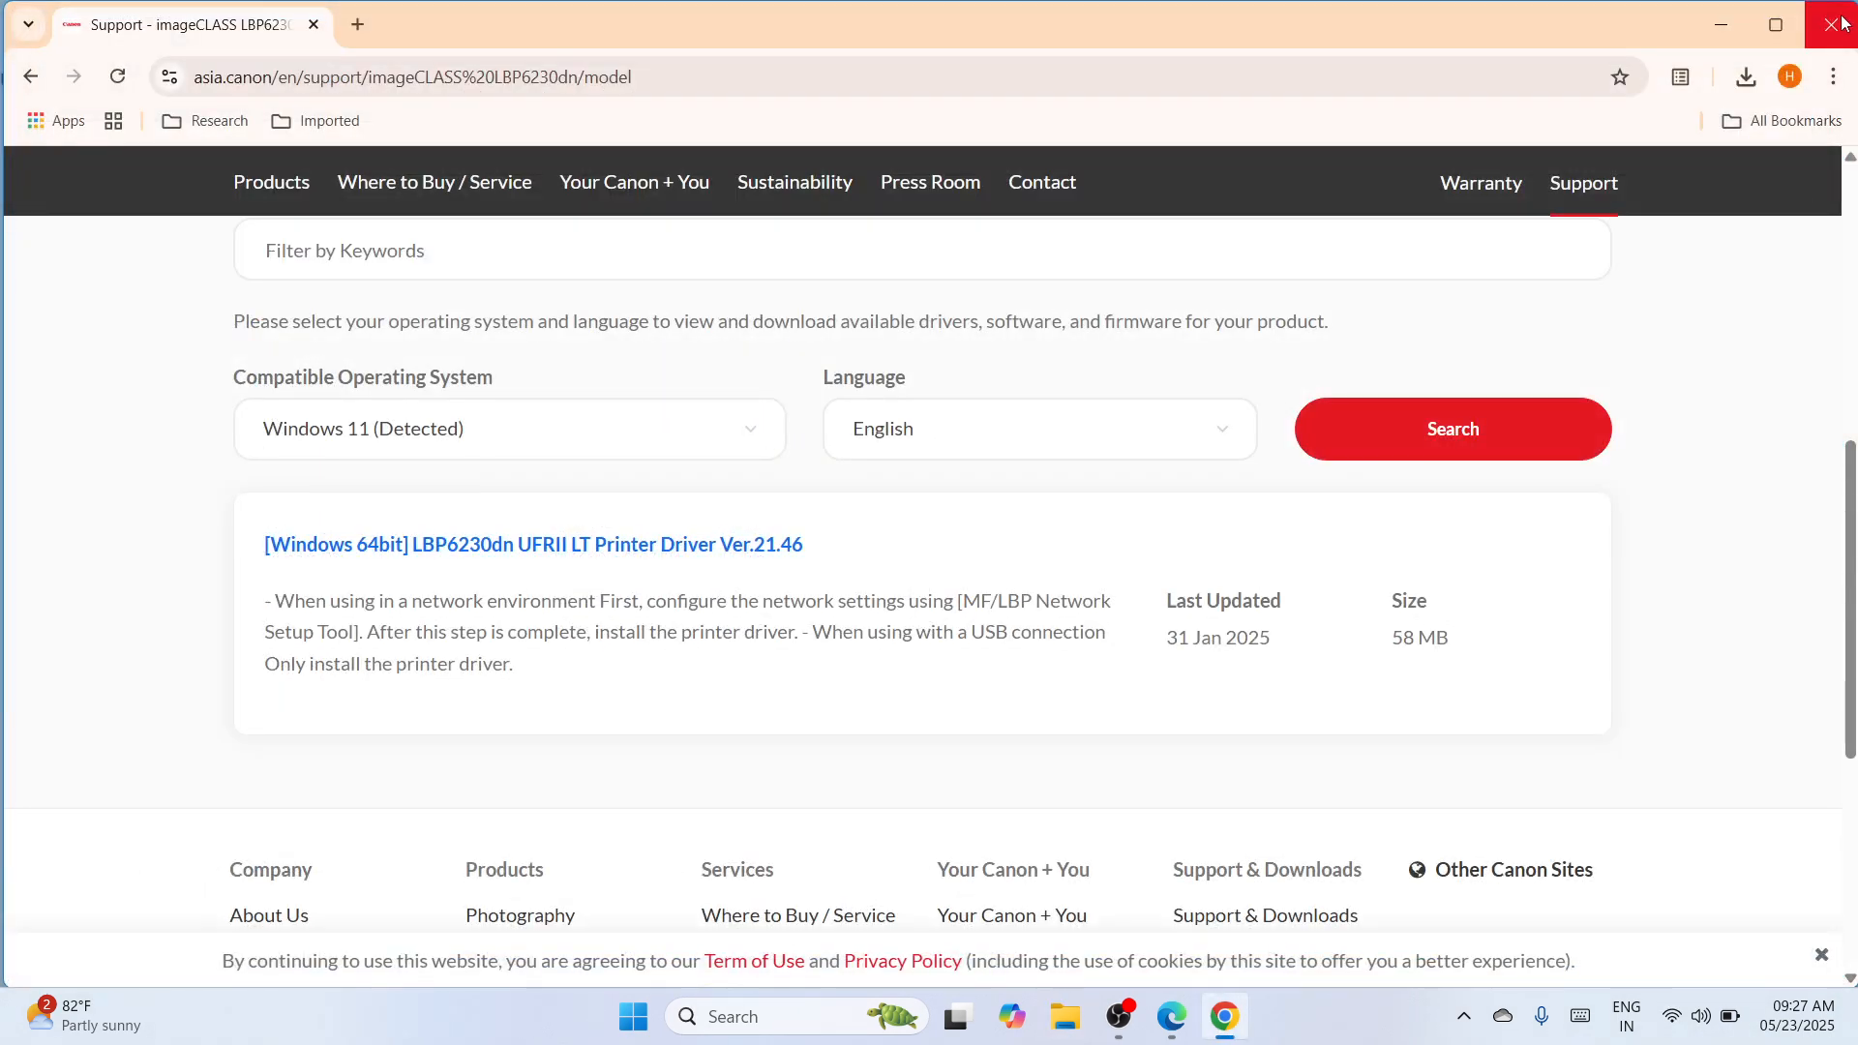
click(1844, 19)
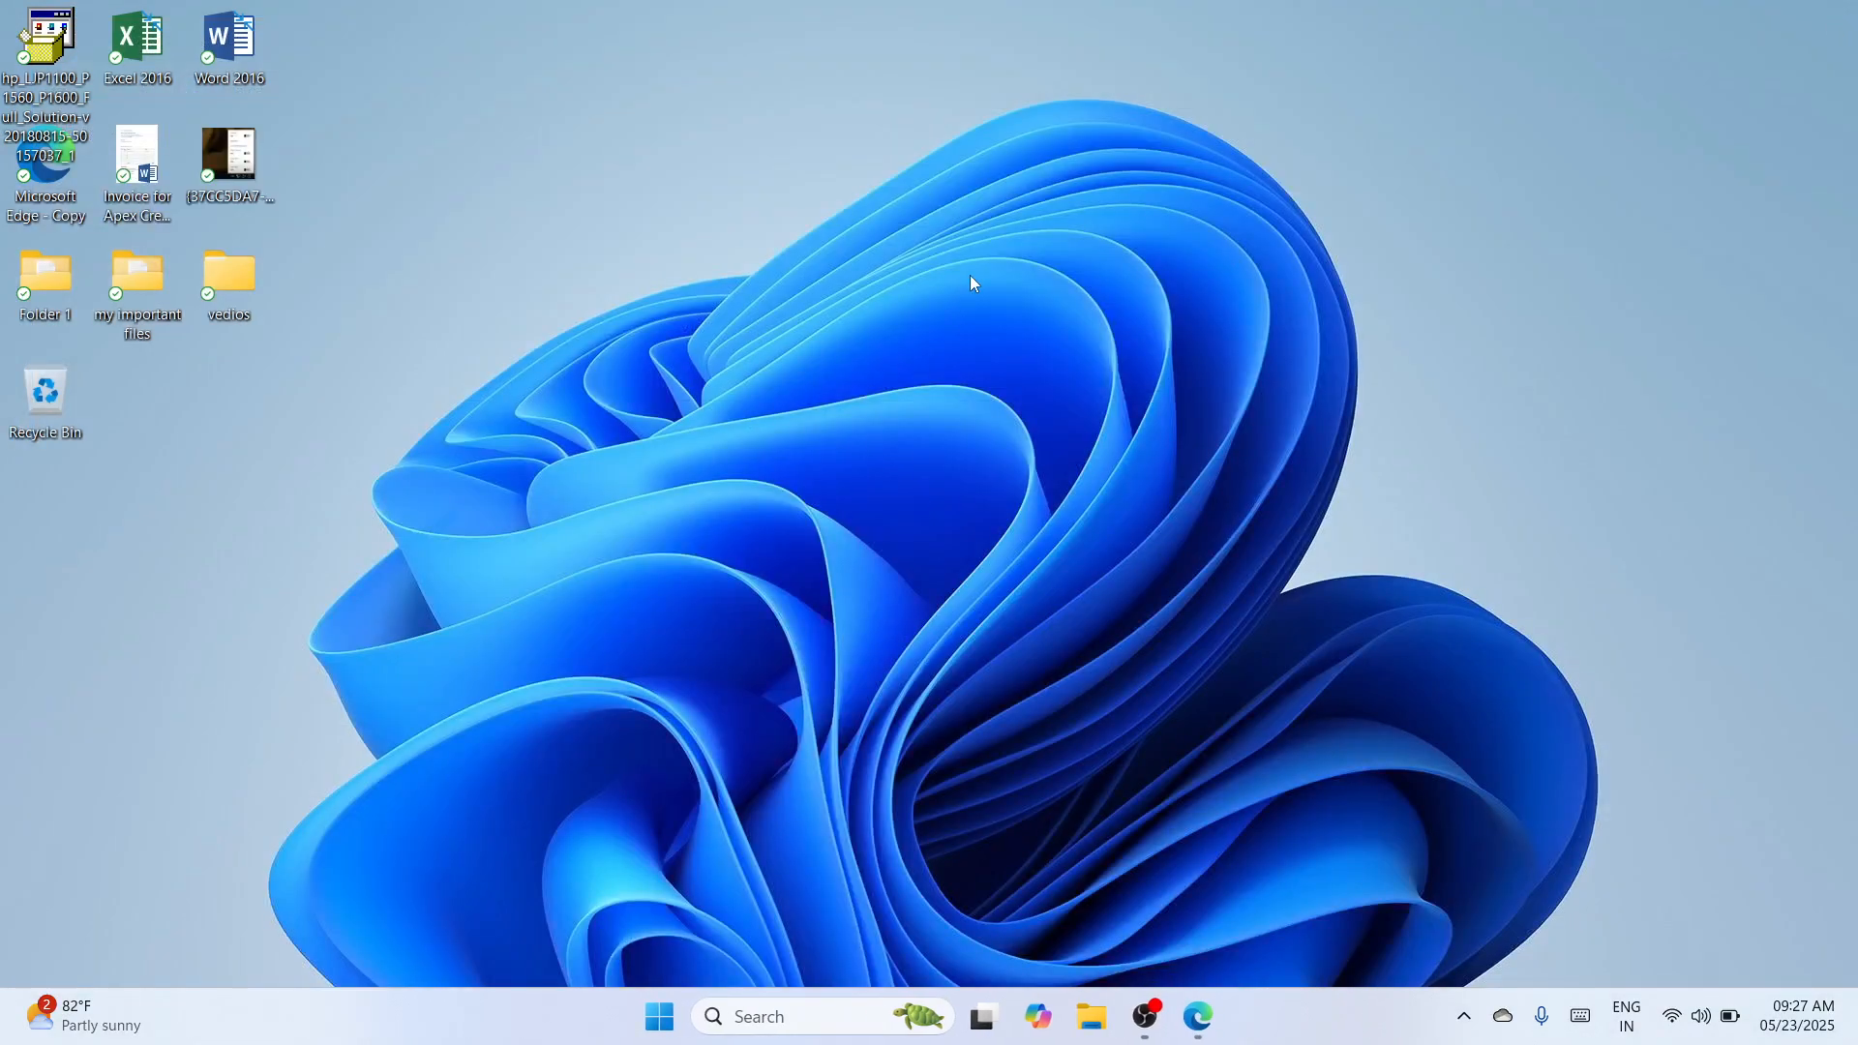
right_click(971, 277)
click(1007, 303)
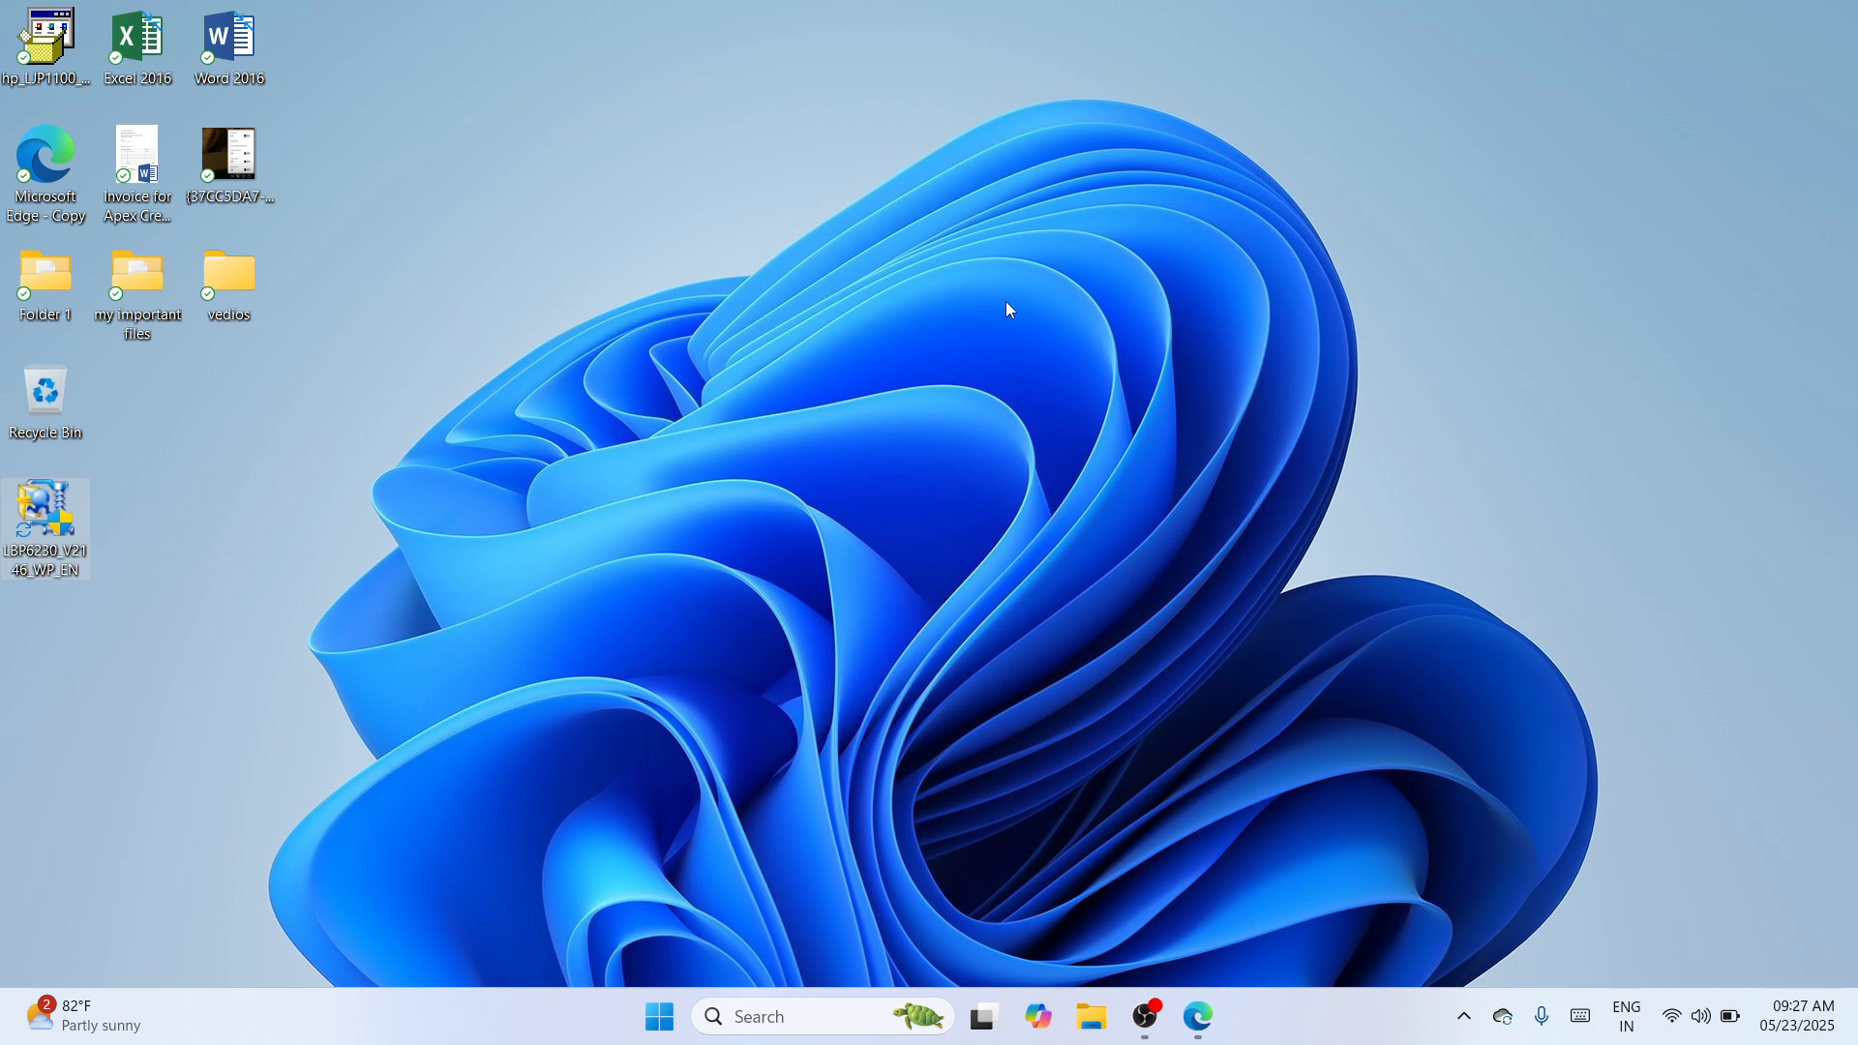
drag(61, 495, 838, 242)
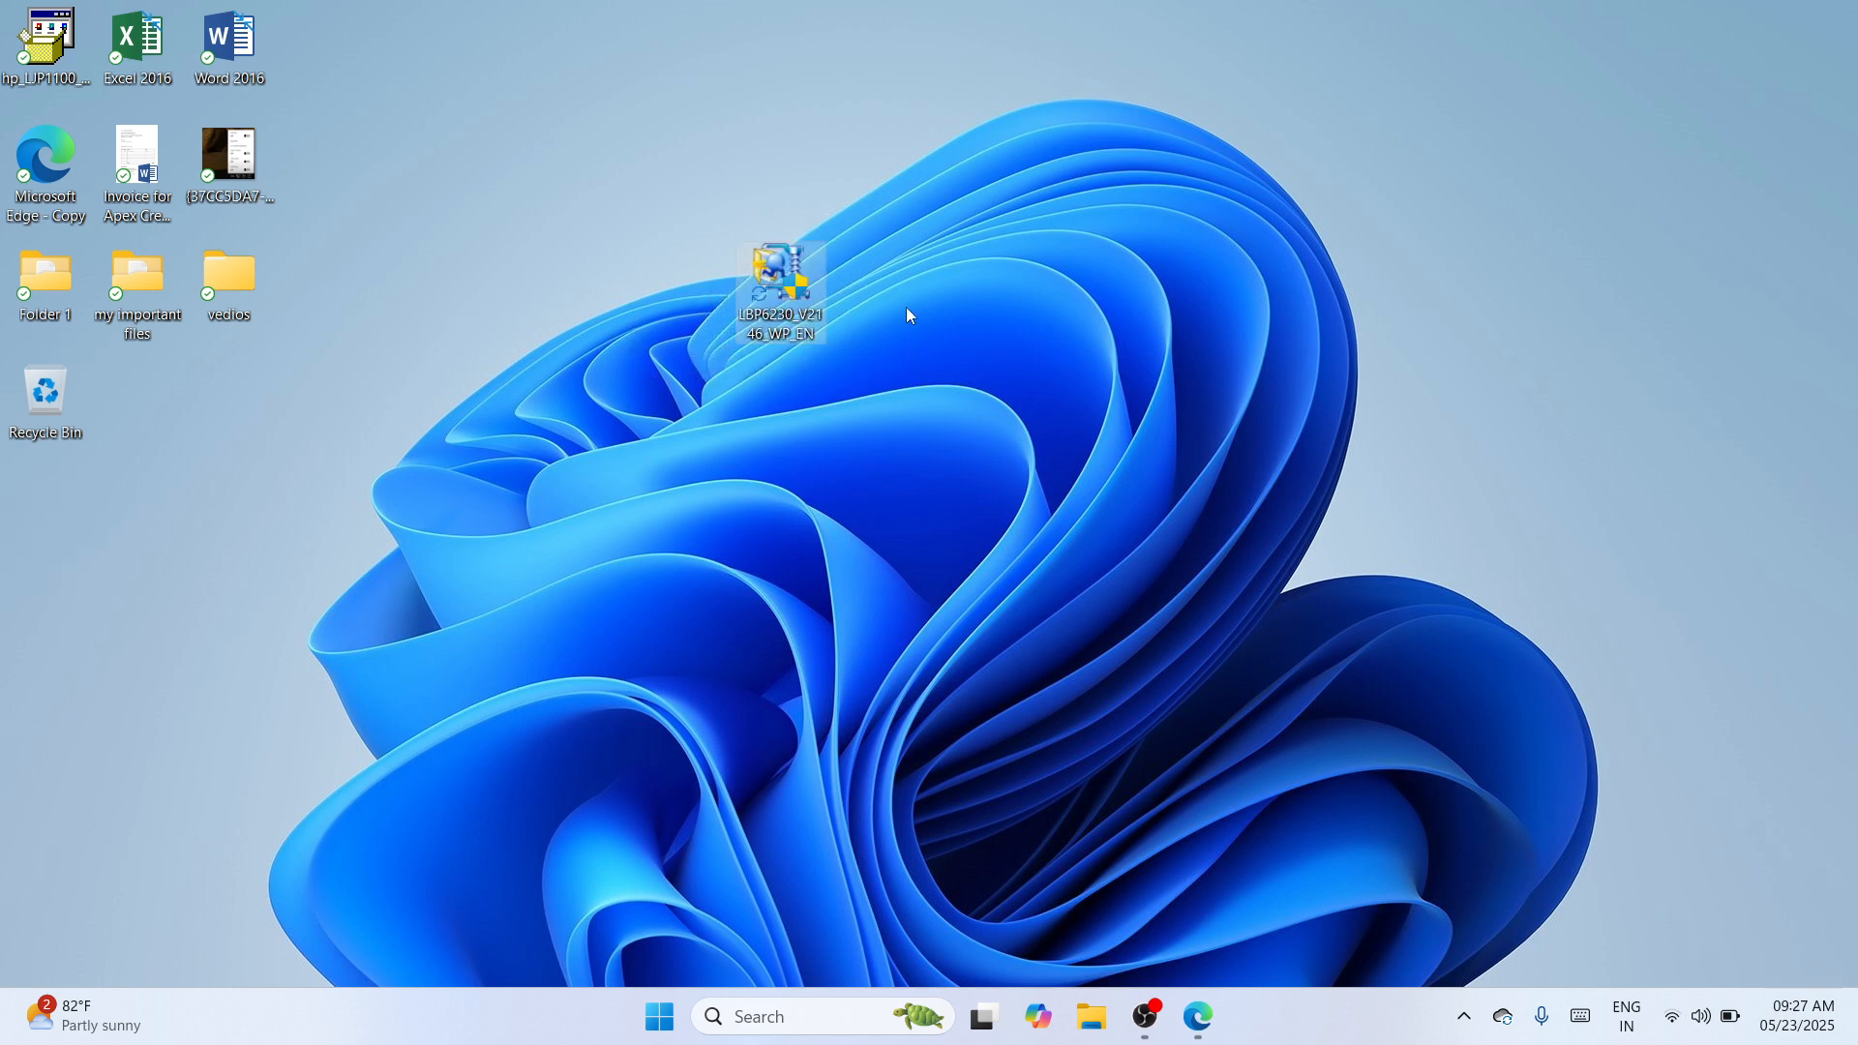
Step: Extract LBP6230_V2146_WP_EN with WinRAR into a folder of the same name and place that folder beside the file
right_click(779, 263)
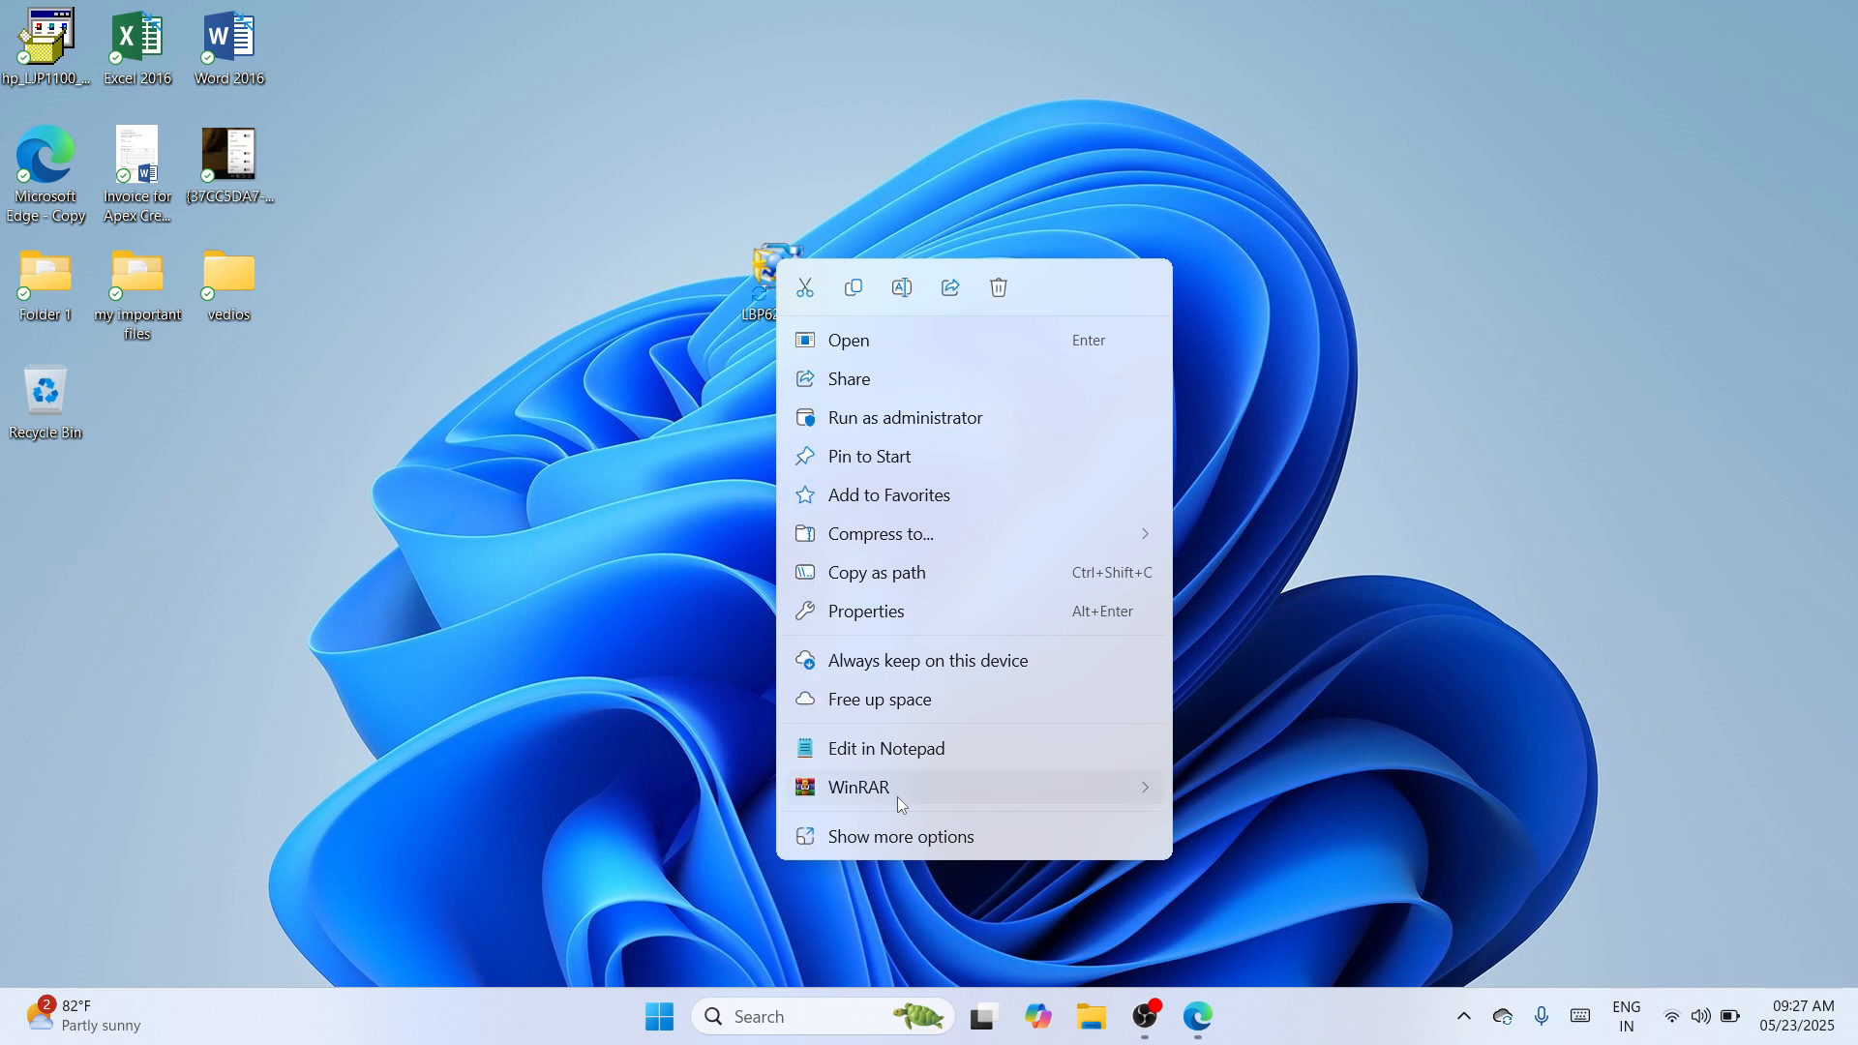
mouse_move(897, 797)
click(1295, 715)
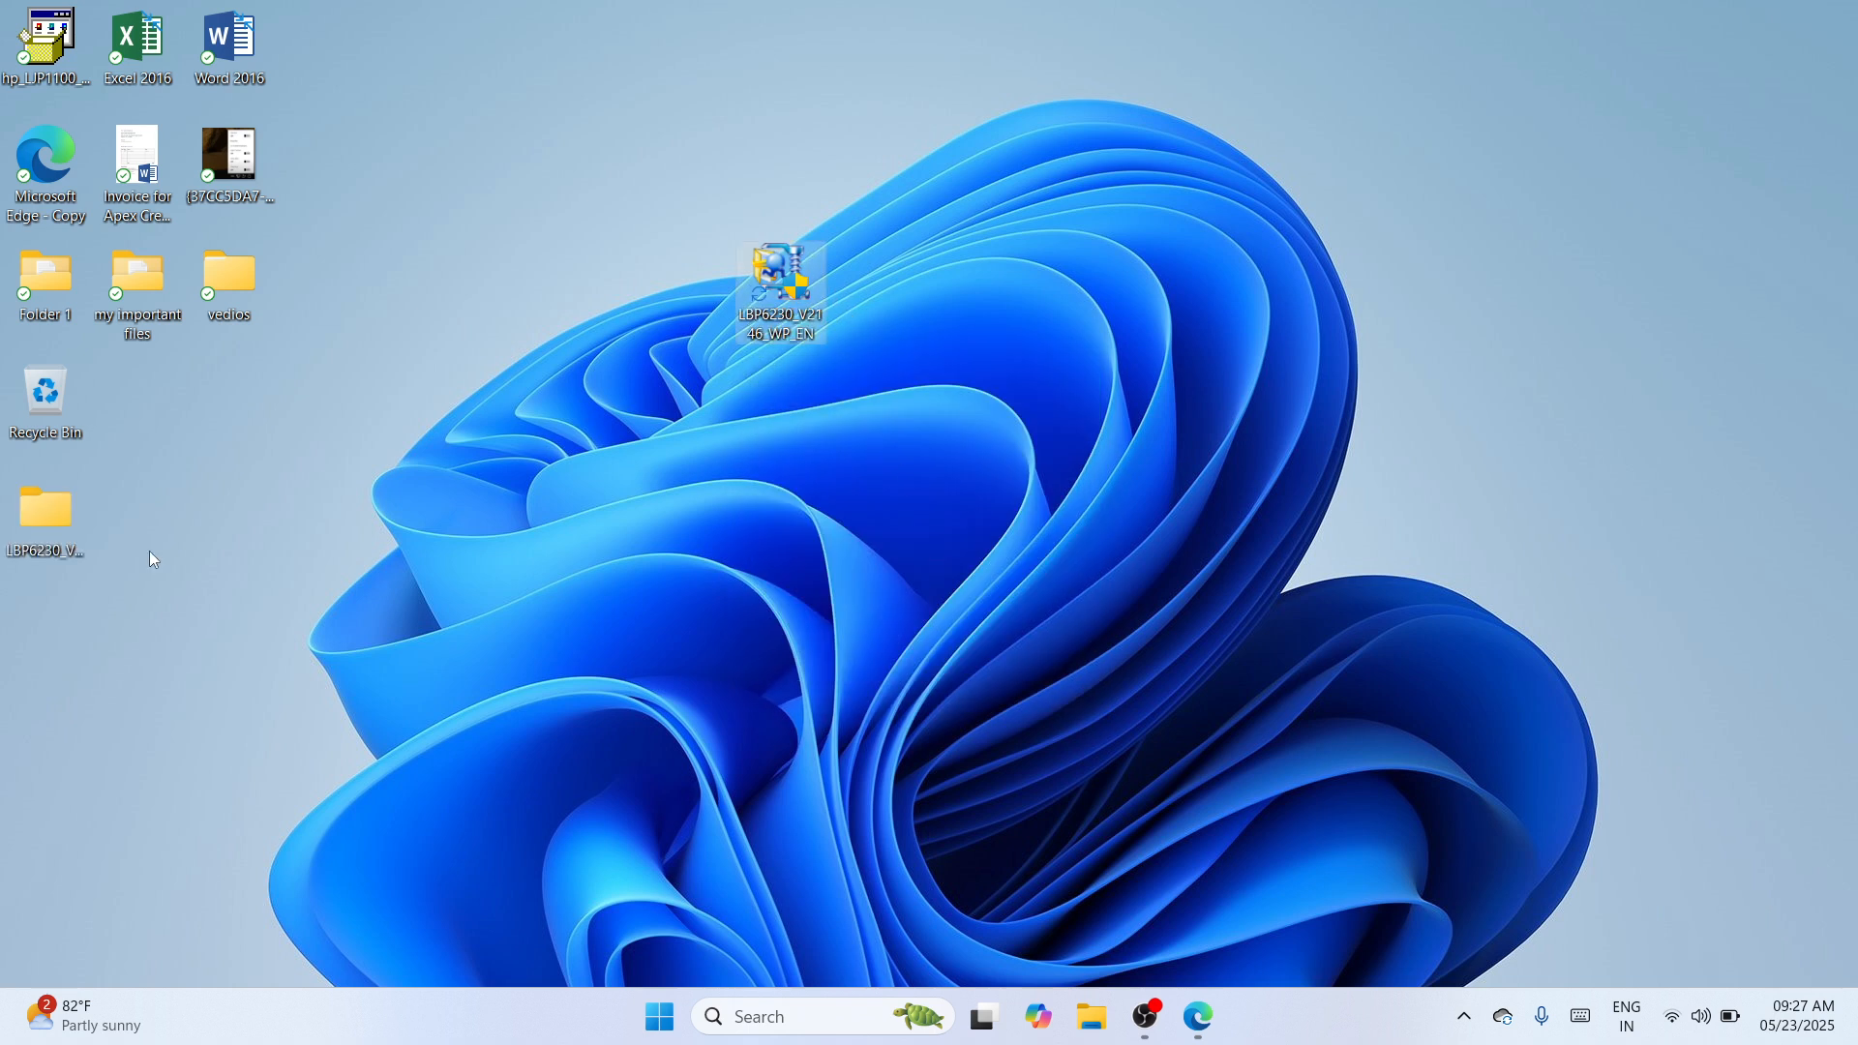
drag(43, 513, 688, 267)
click(782, 702)
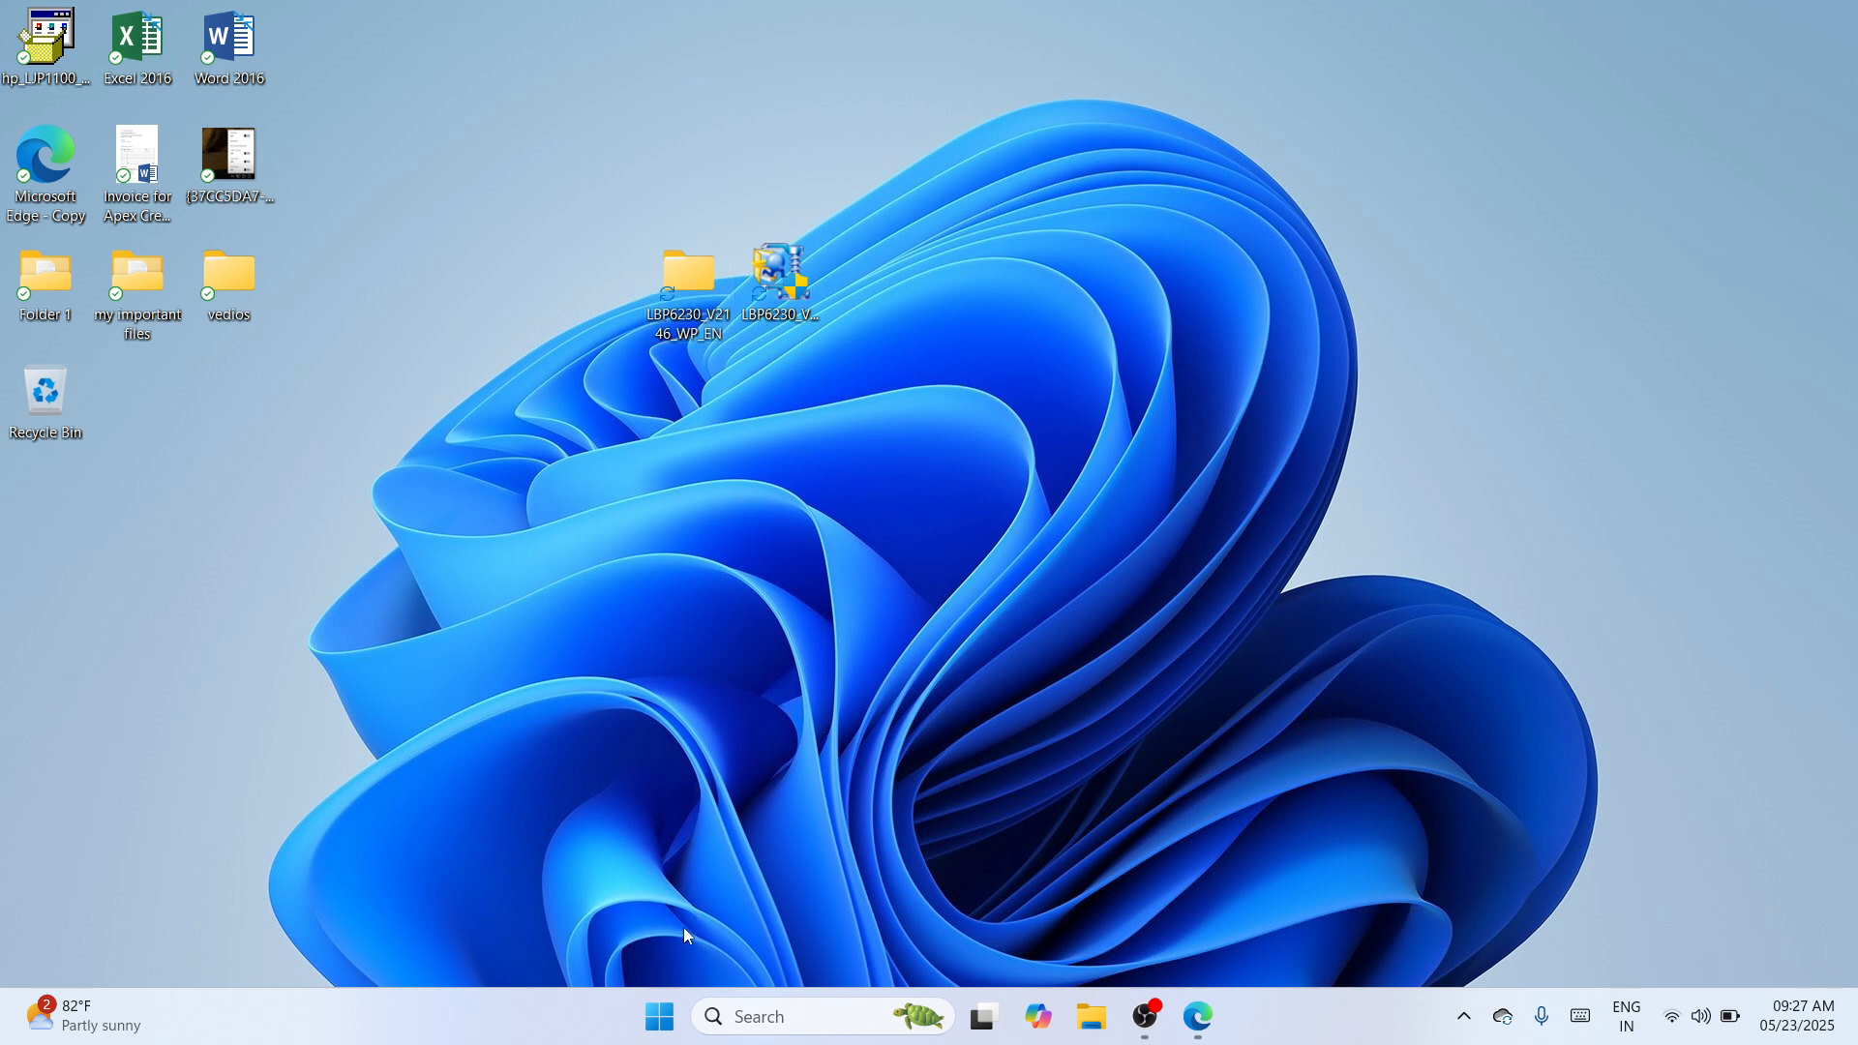
Step: Switch to Windows Settings and start adding a printer manually under Printers & scanners
right_click(673, 1017)
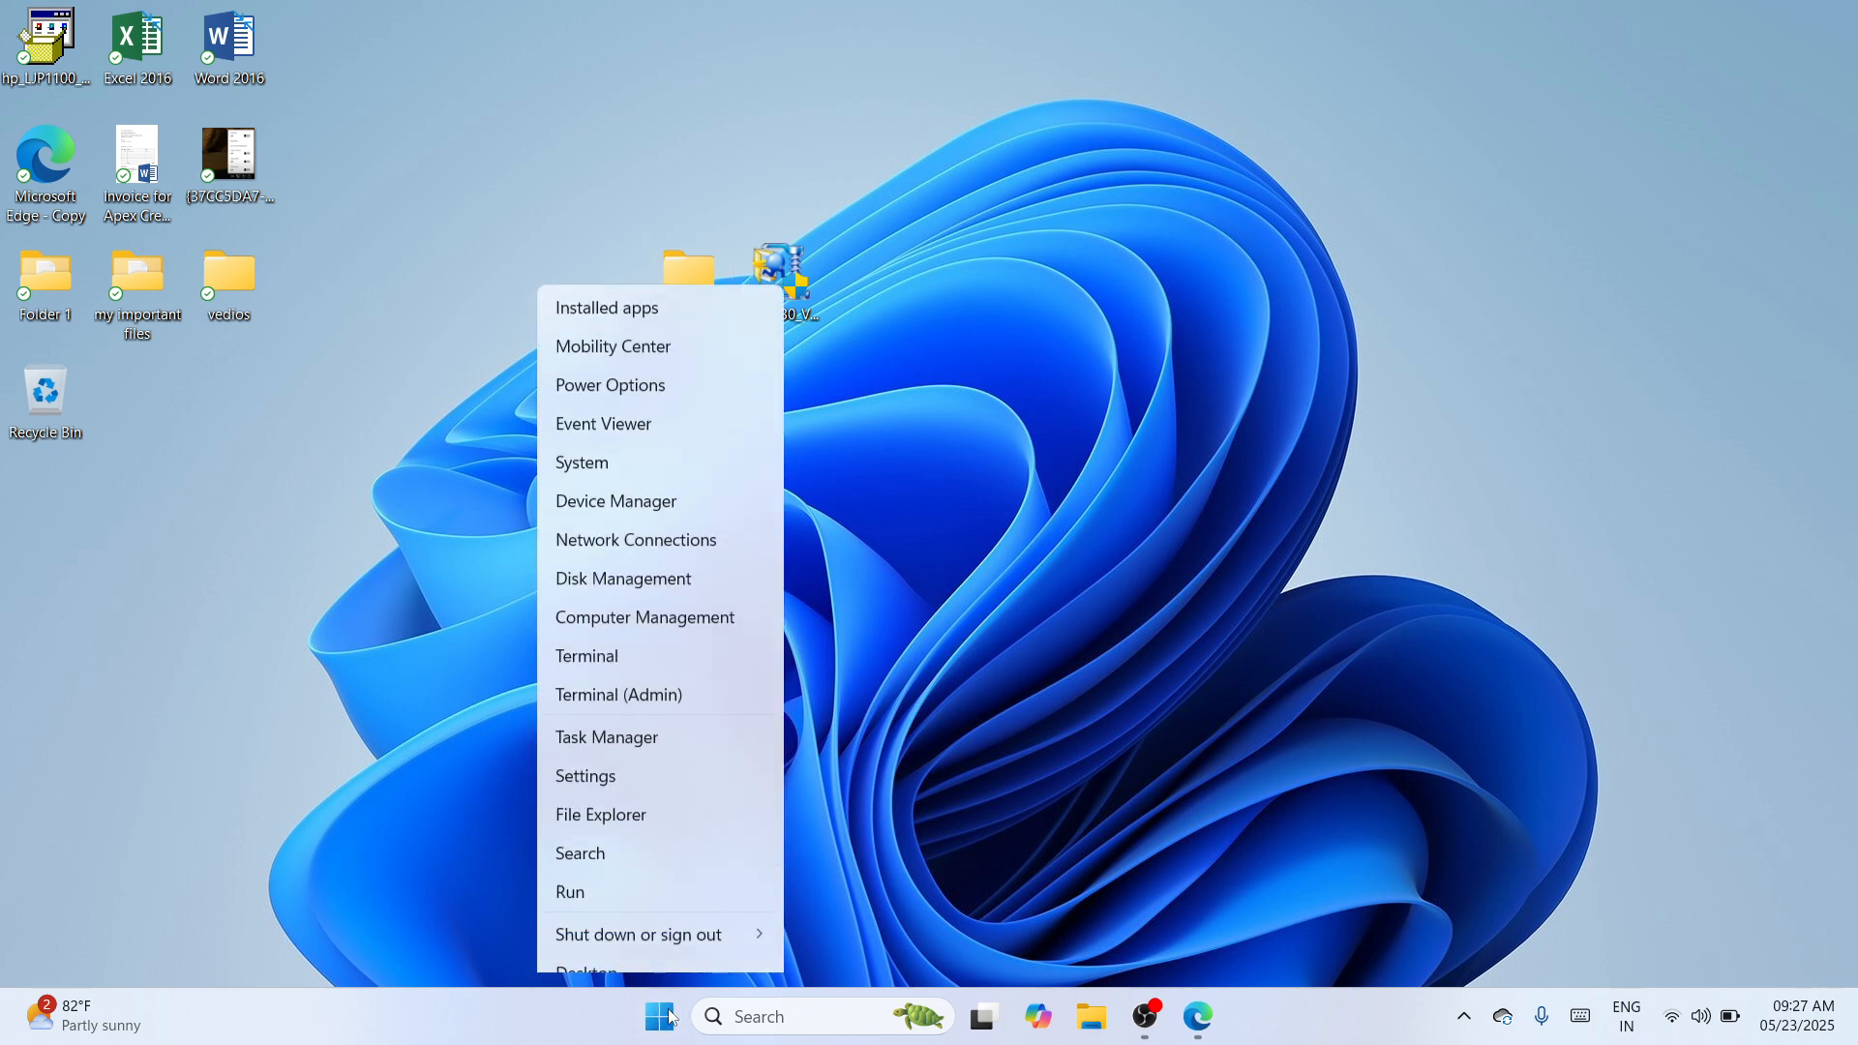
click(635, 760)
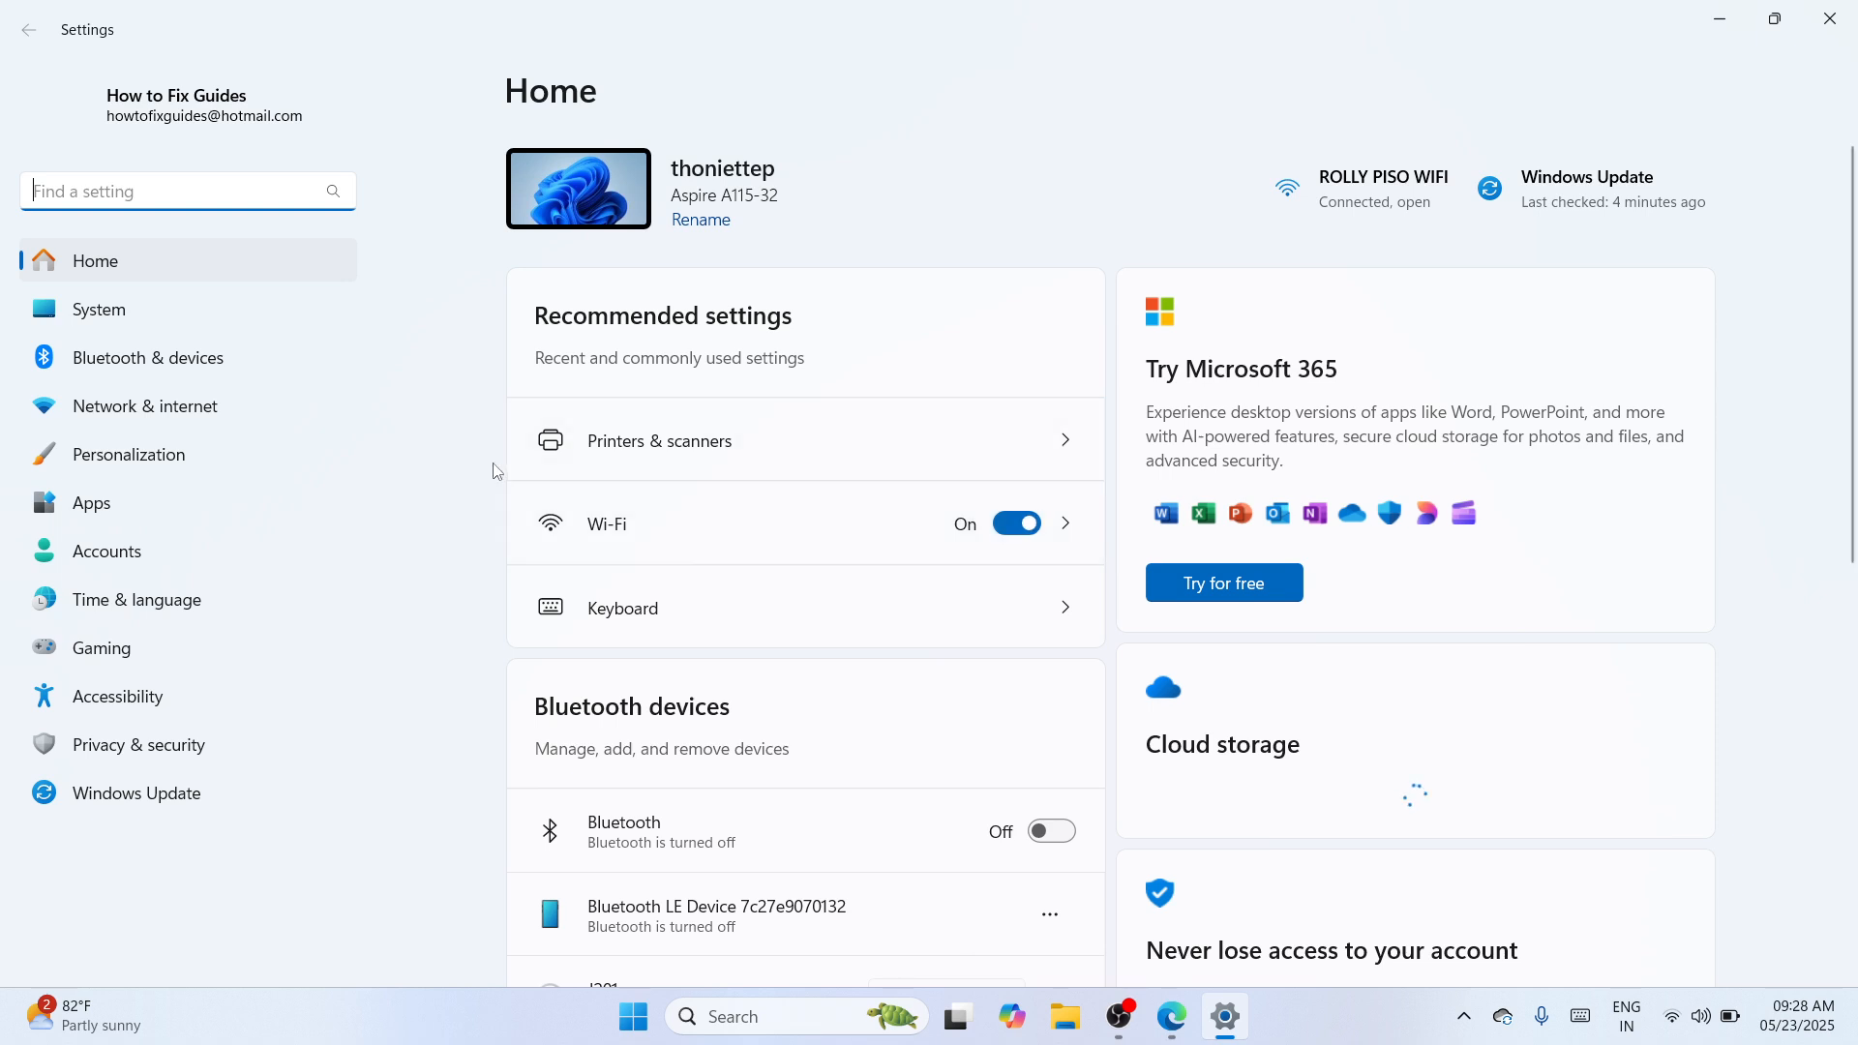
click(162, 358)
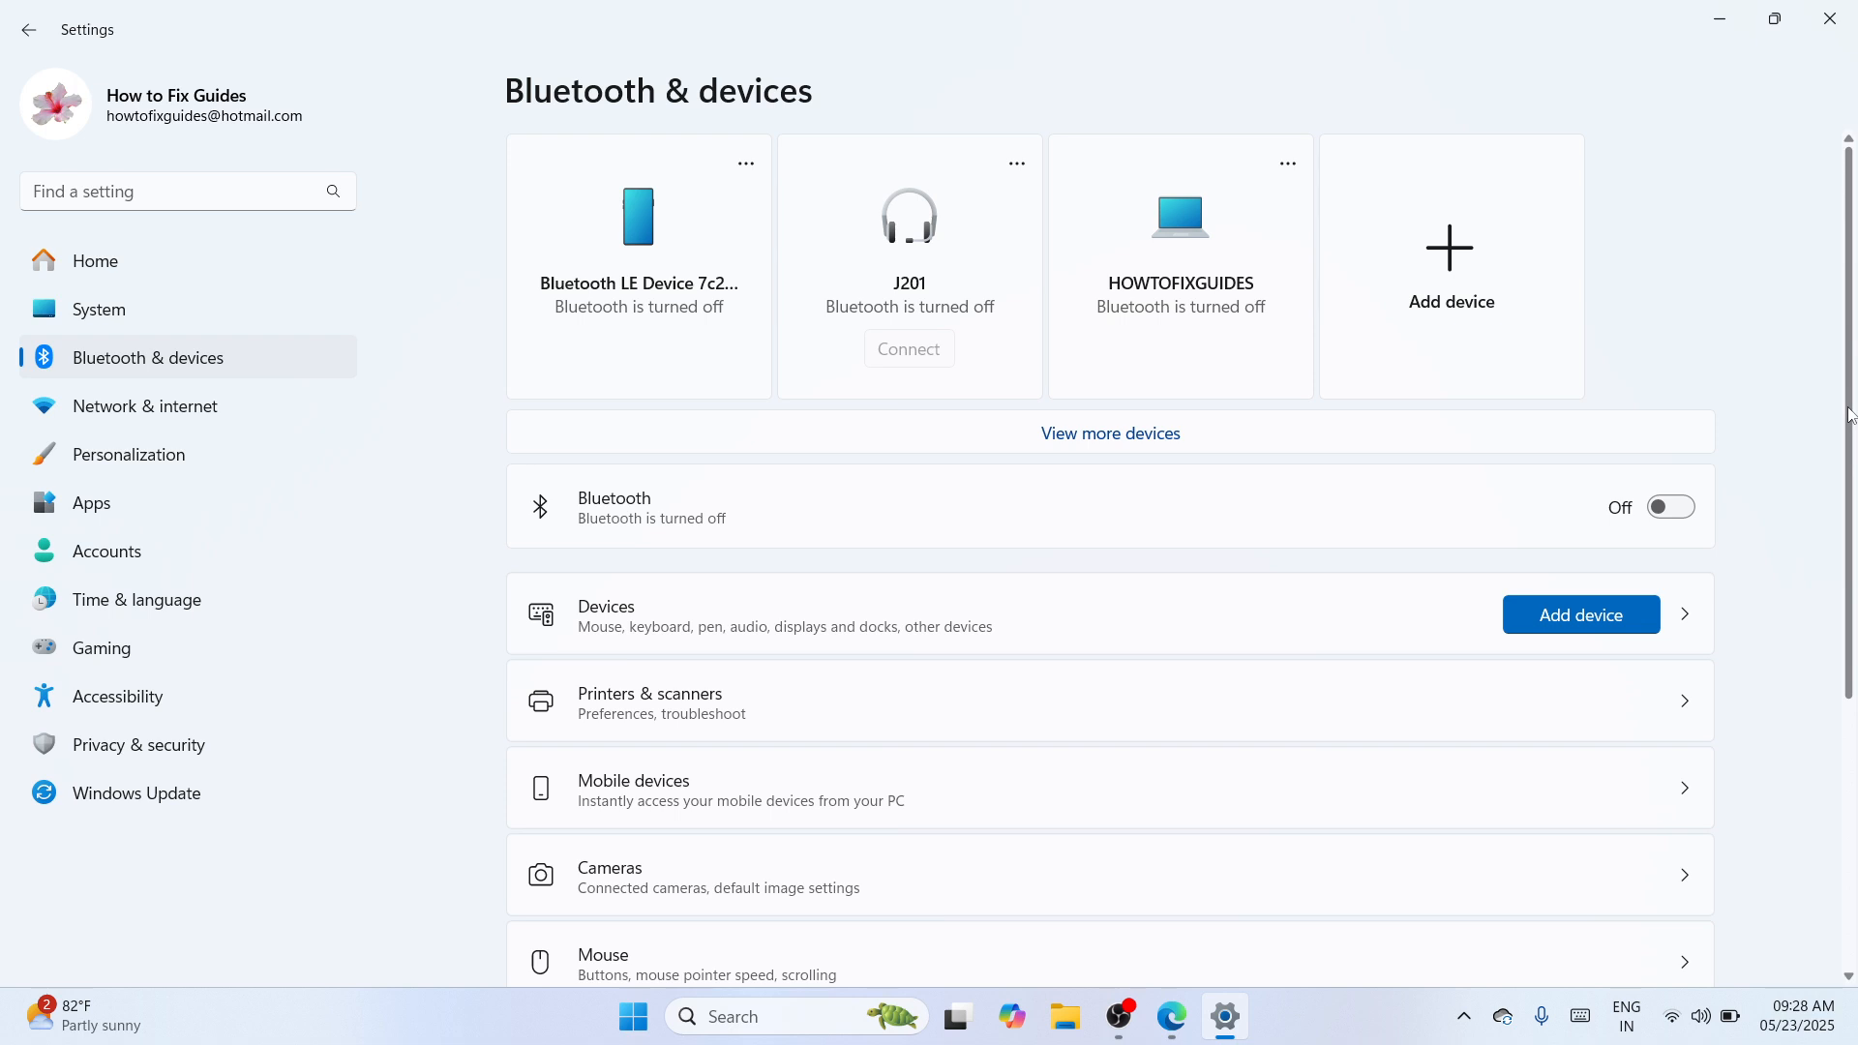
scroll(1850, 417, down, 3)
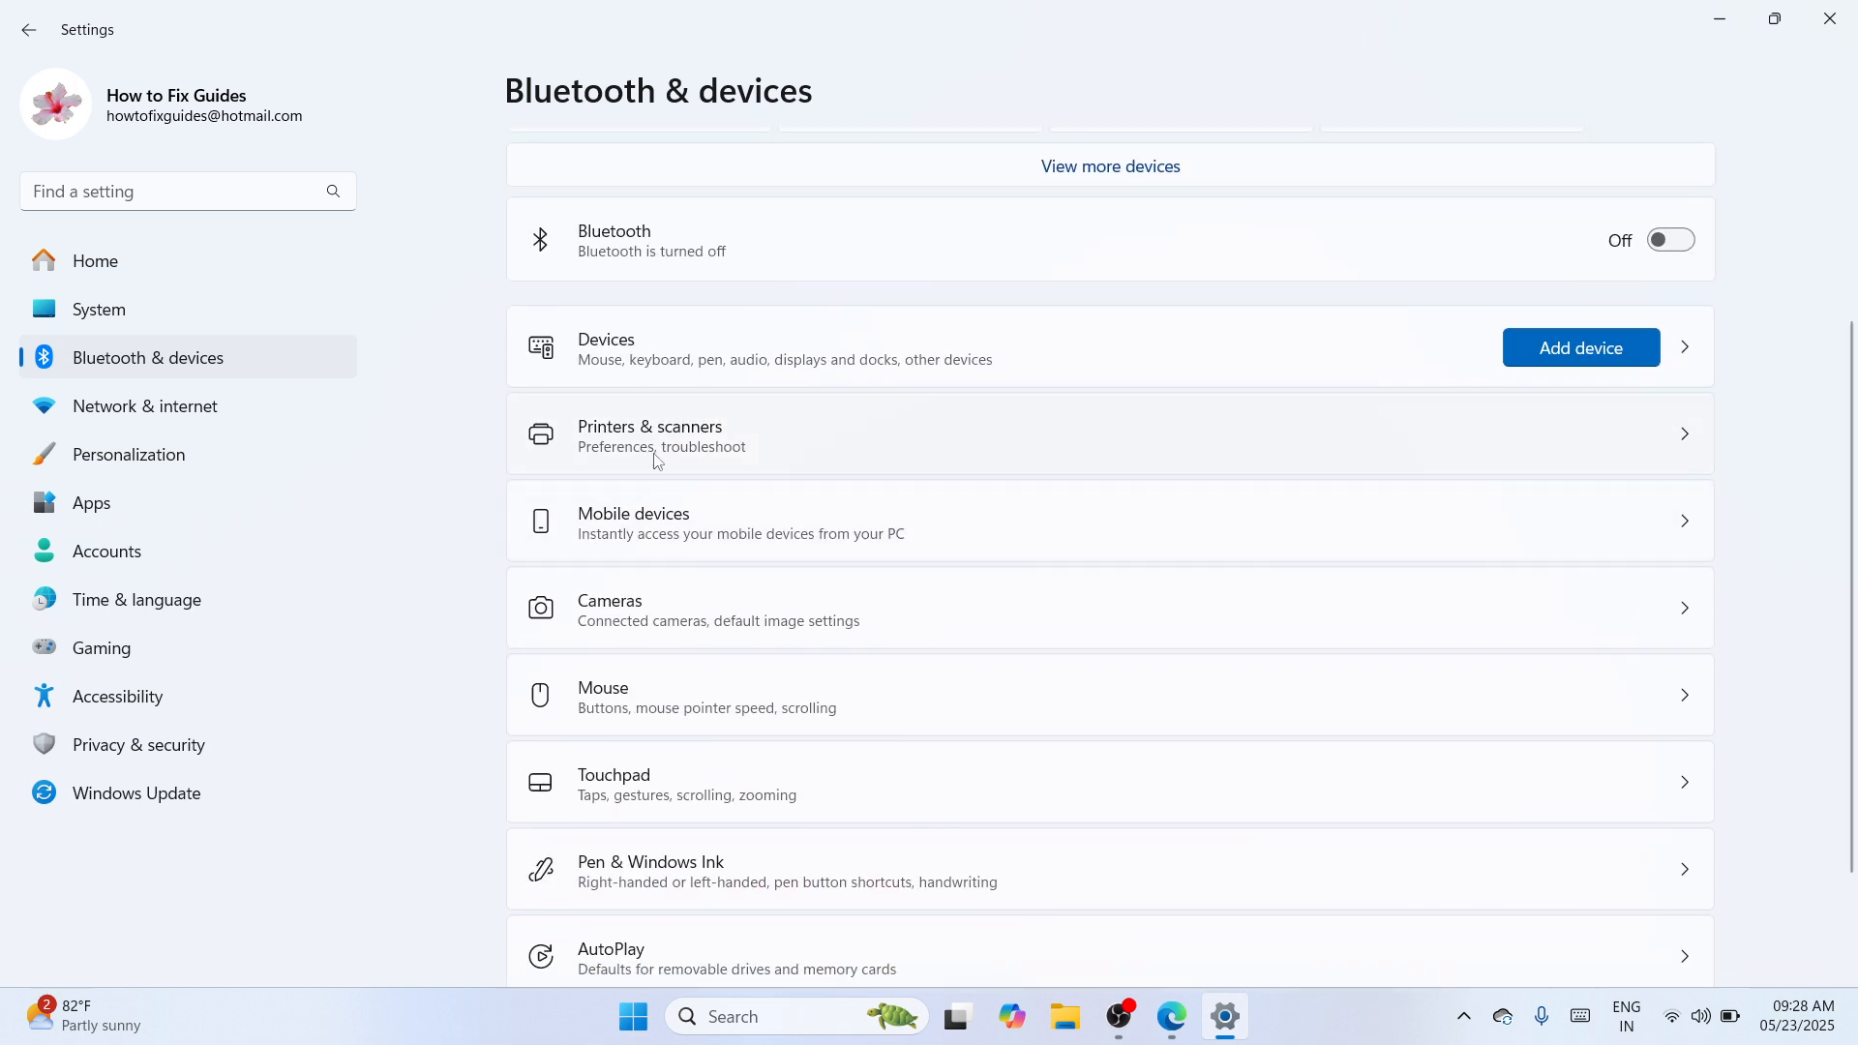
click(1020, 443)
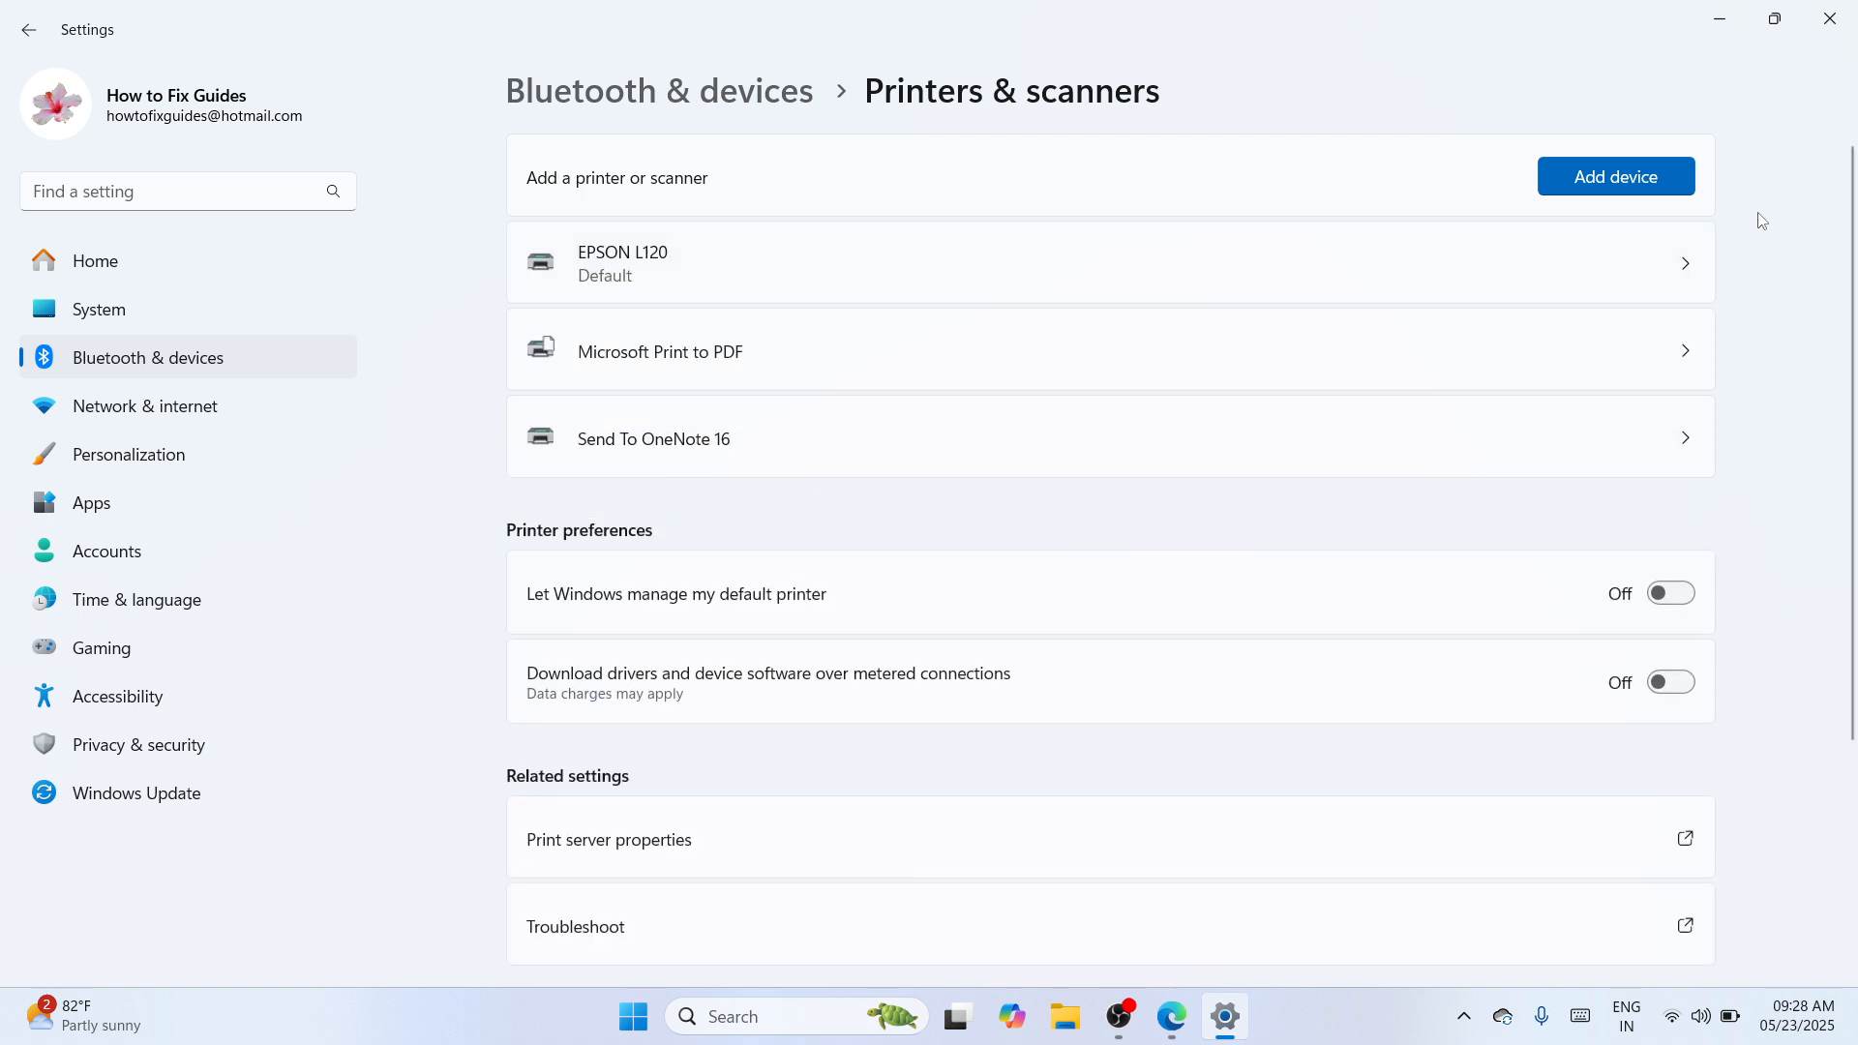
click(1612, 178)
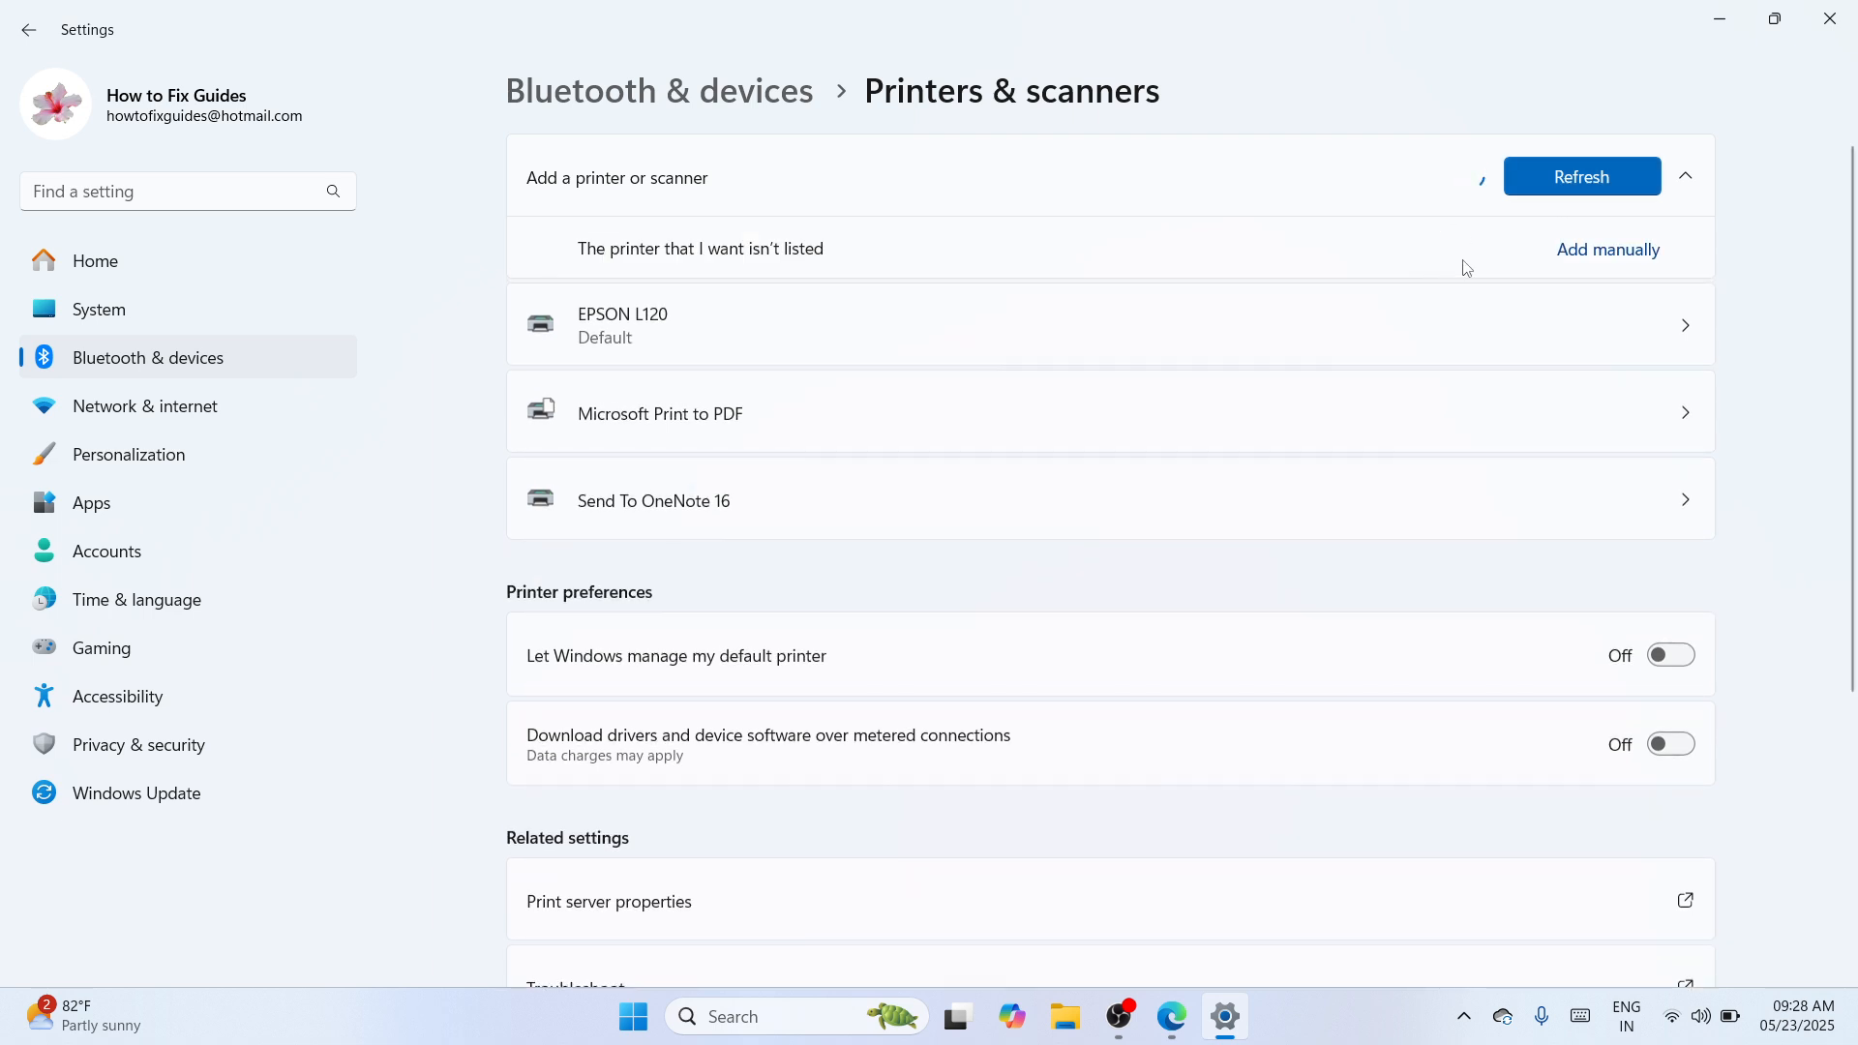
click(1622, 259)
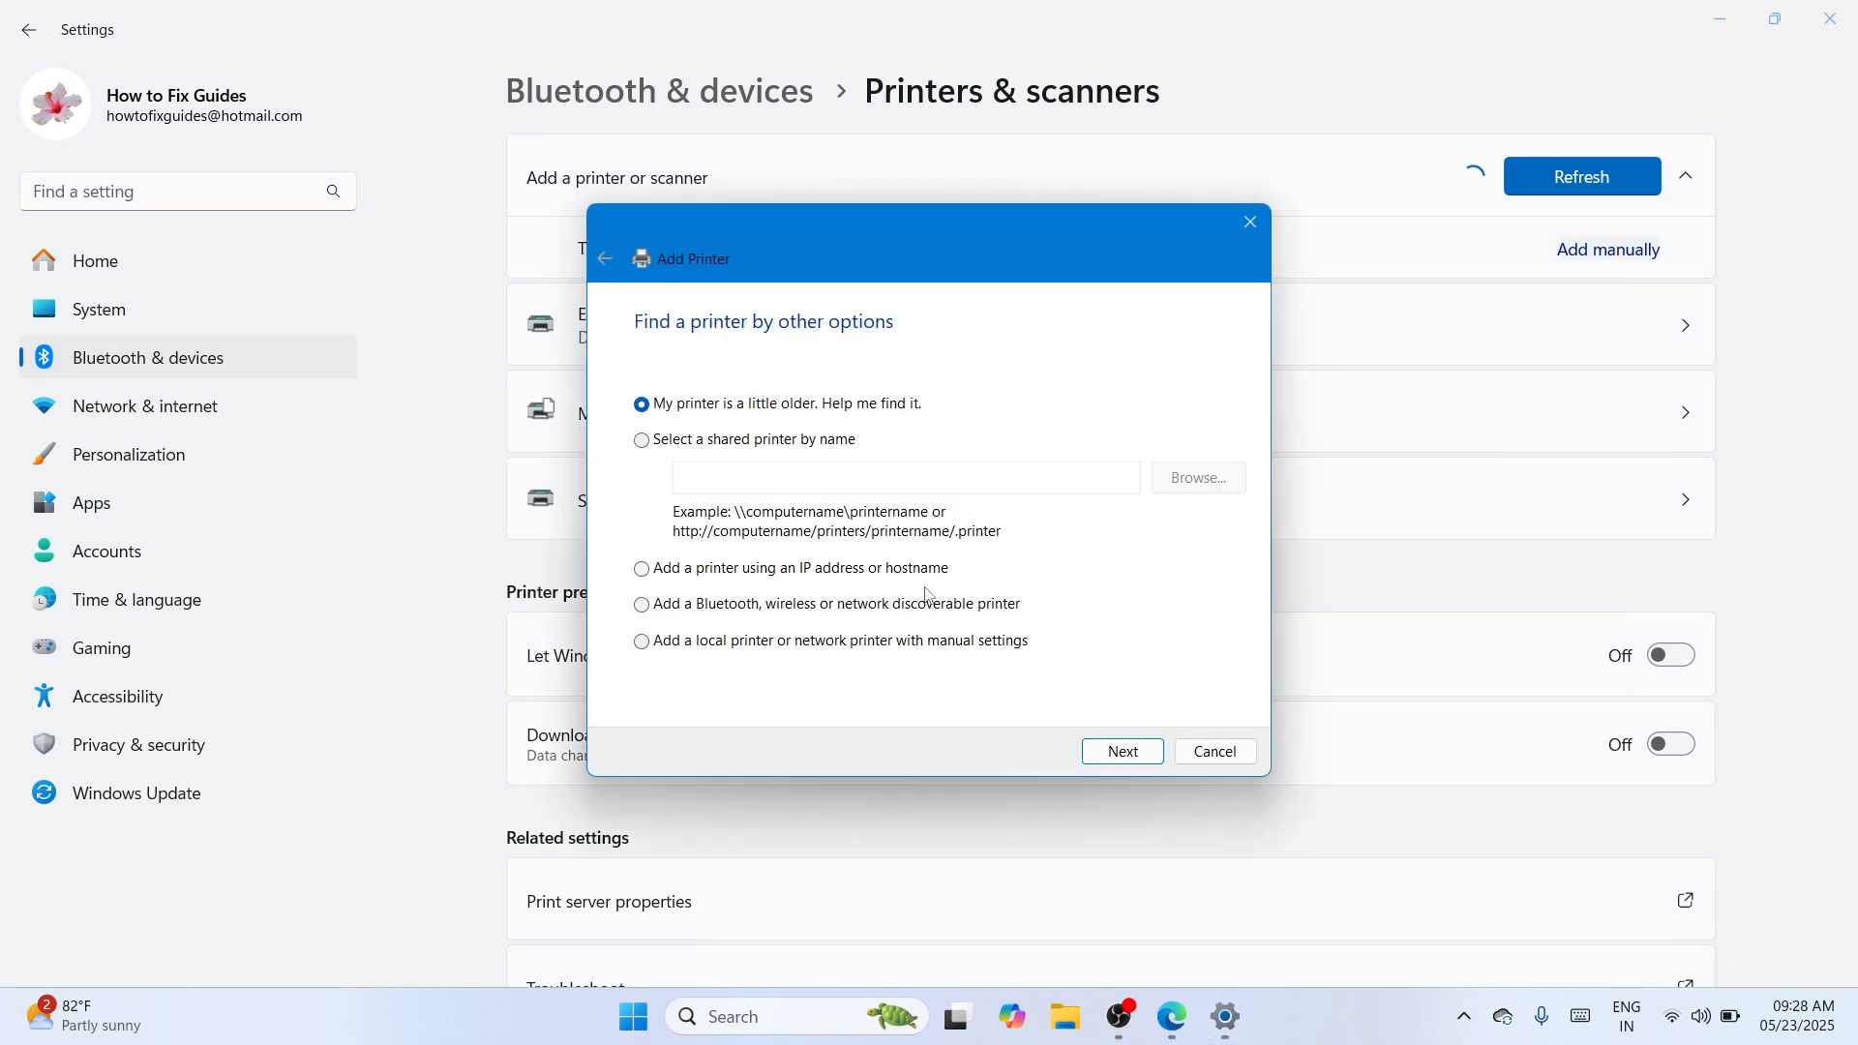
Step: Choose to add a local printer with manual settings on the existing port USB001 (Virtual printer port for USB)
click(751, 642)
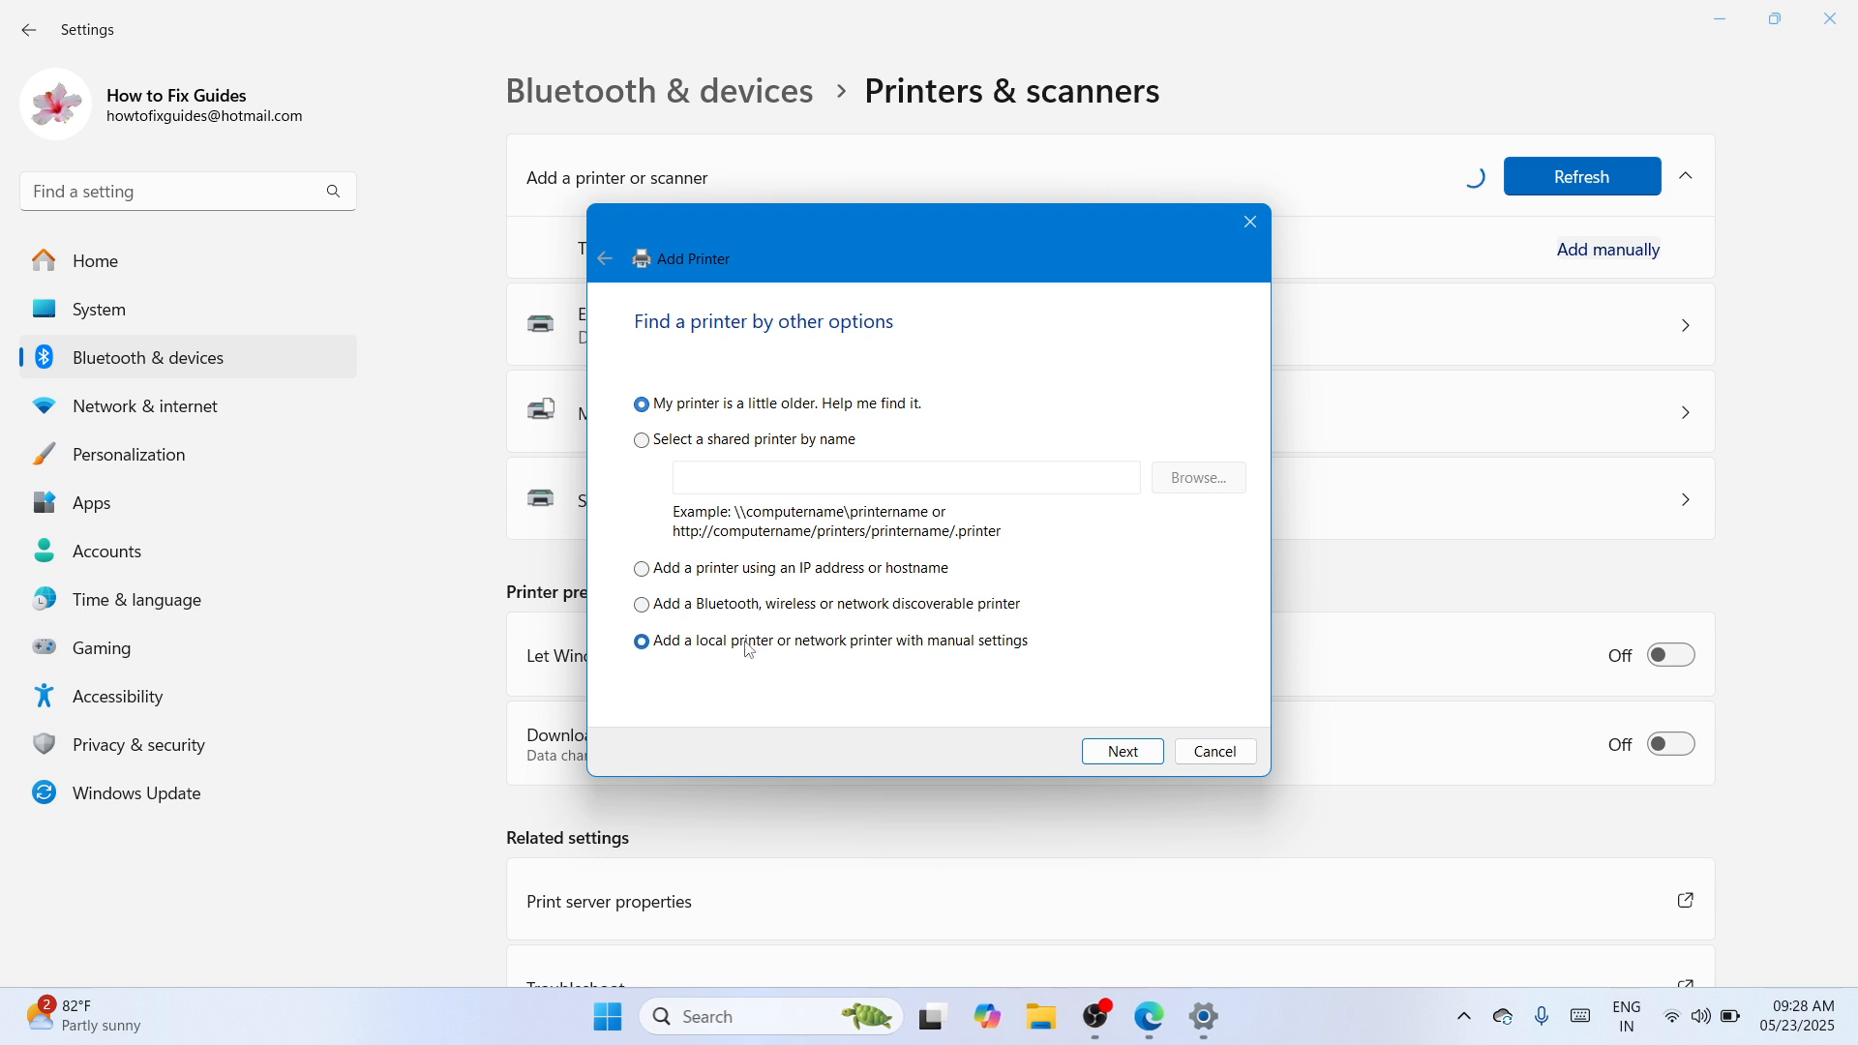
click(1123, 753)
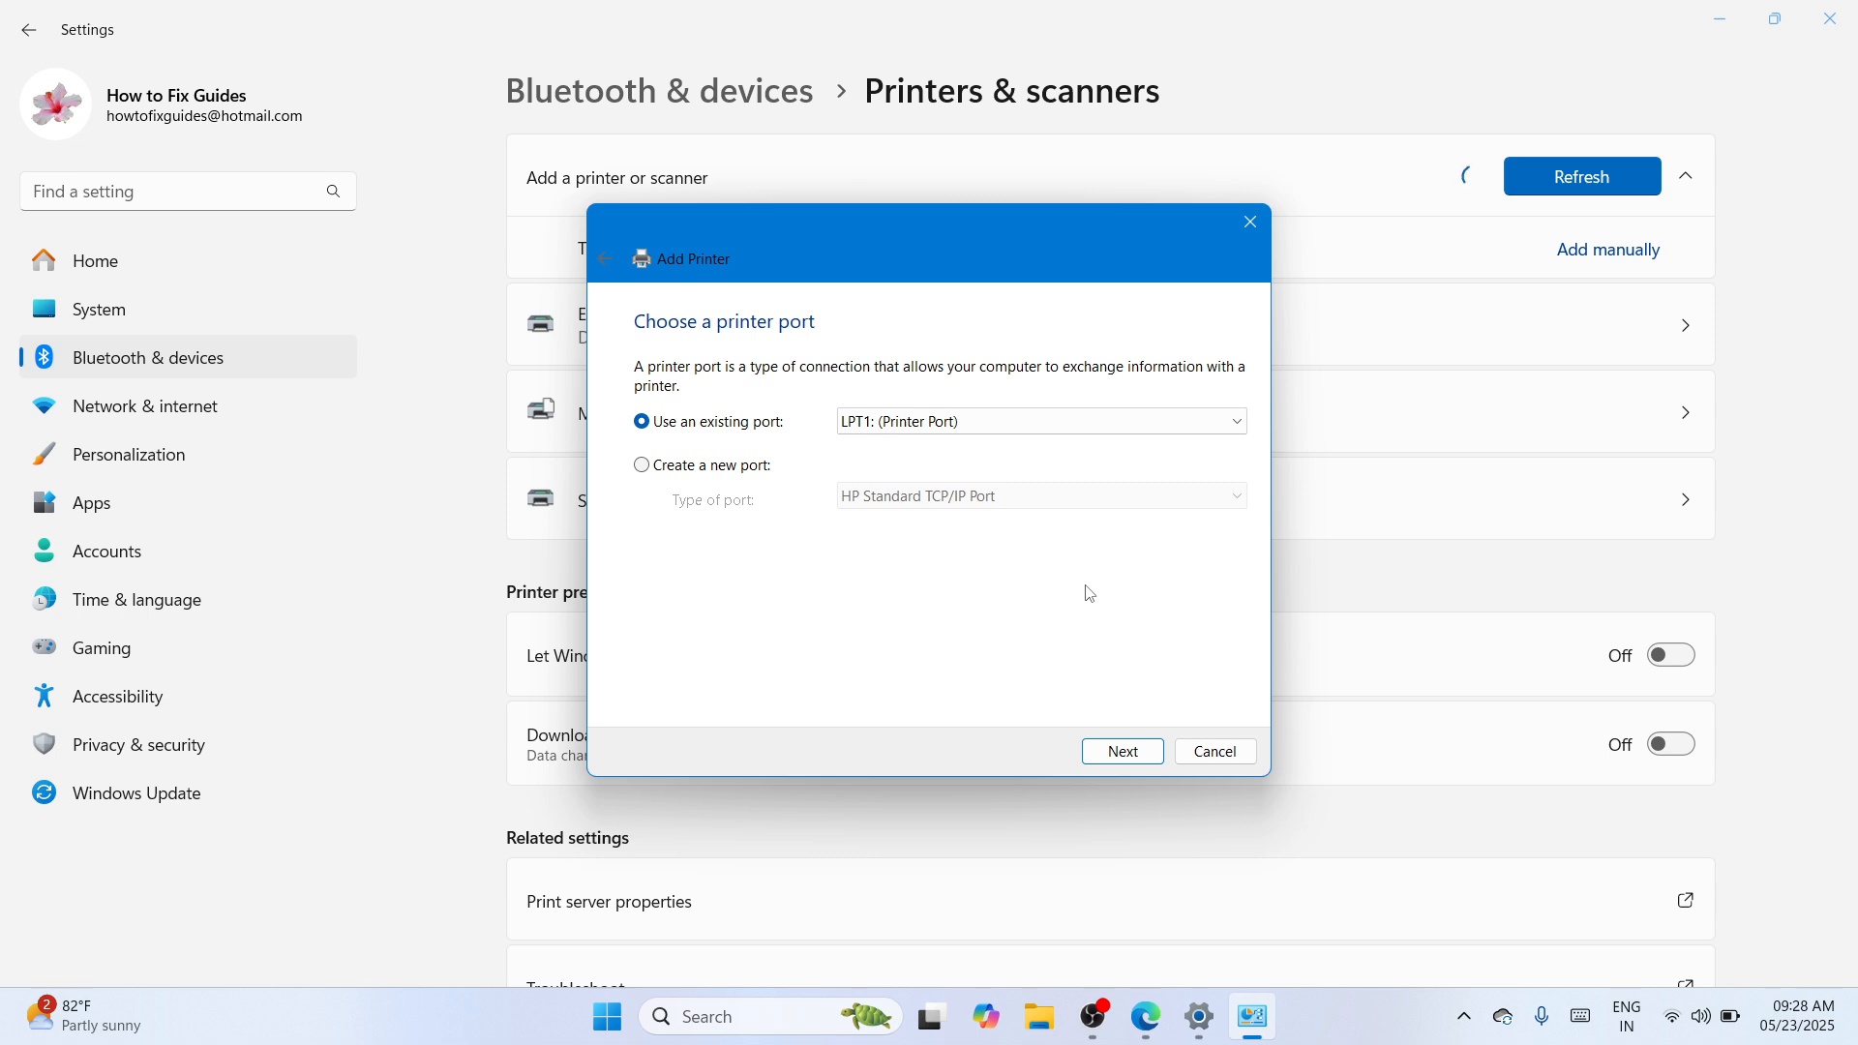
click(1238, 422)
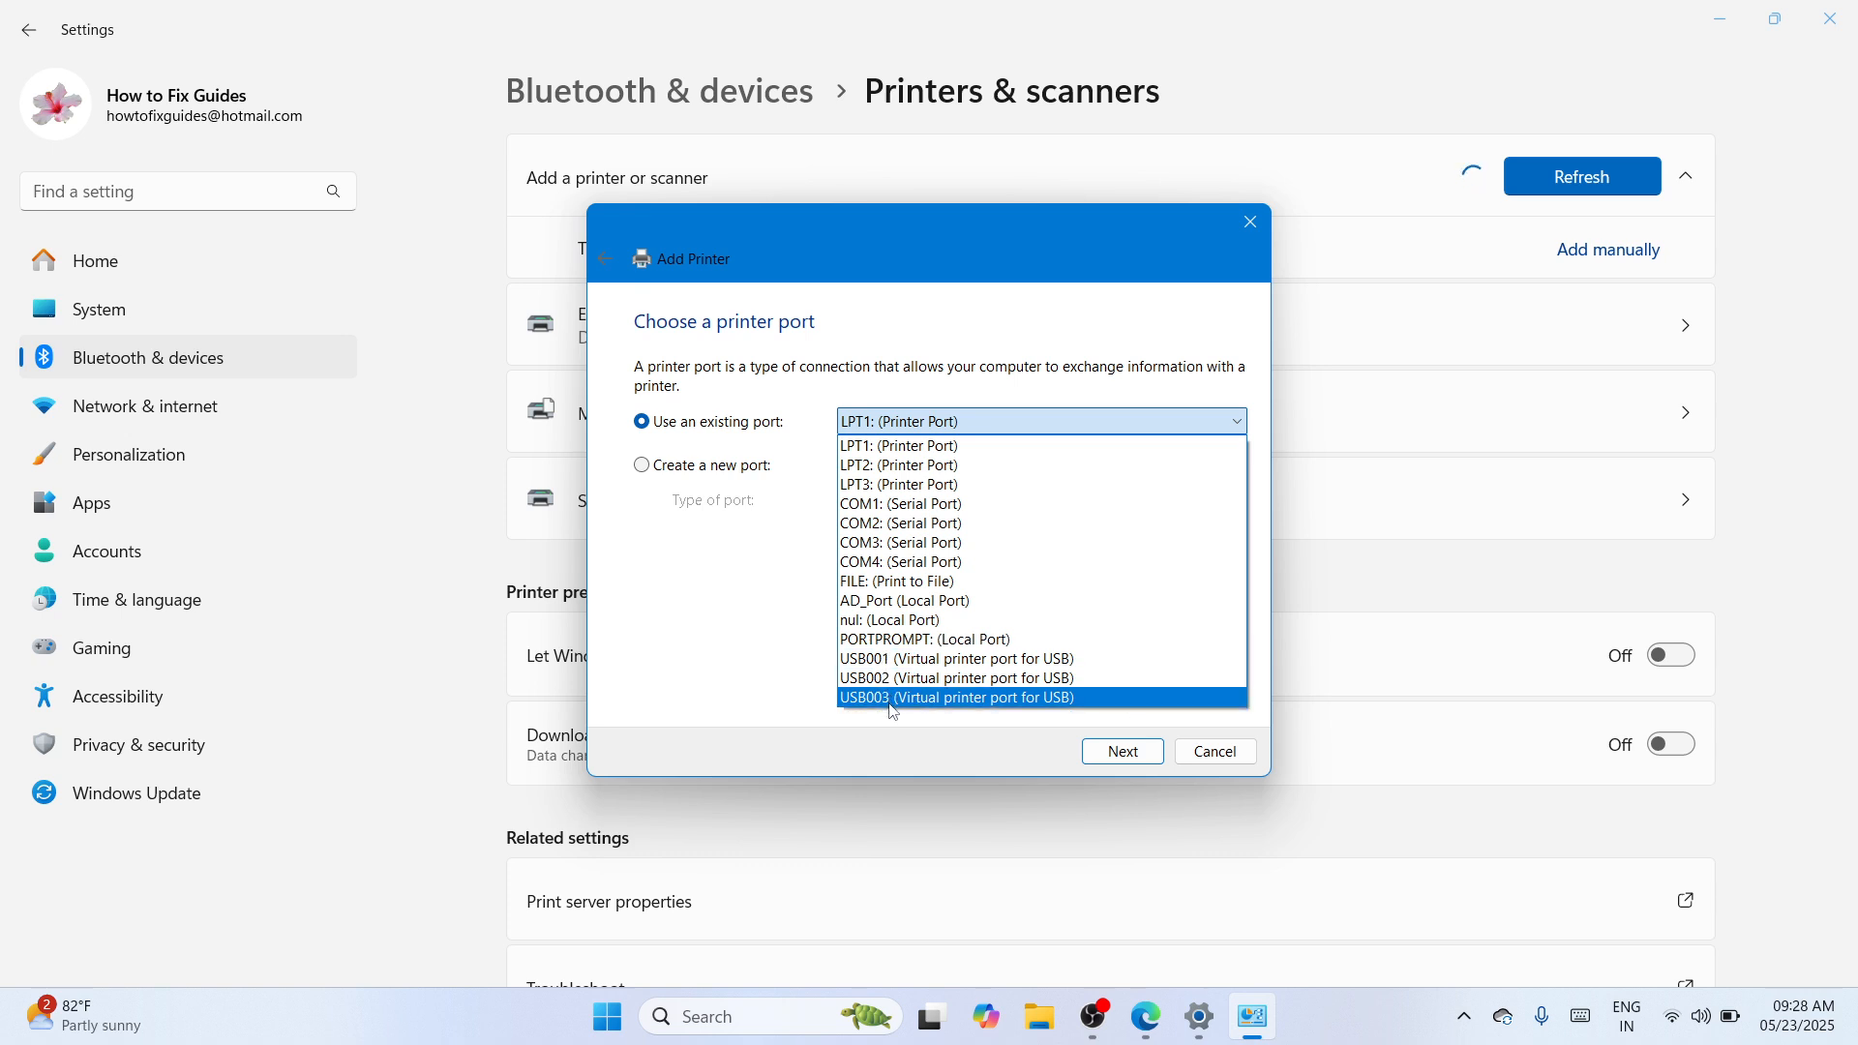
click(881, 659)
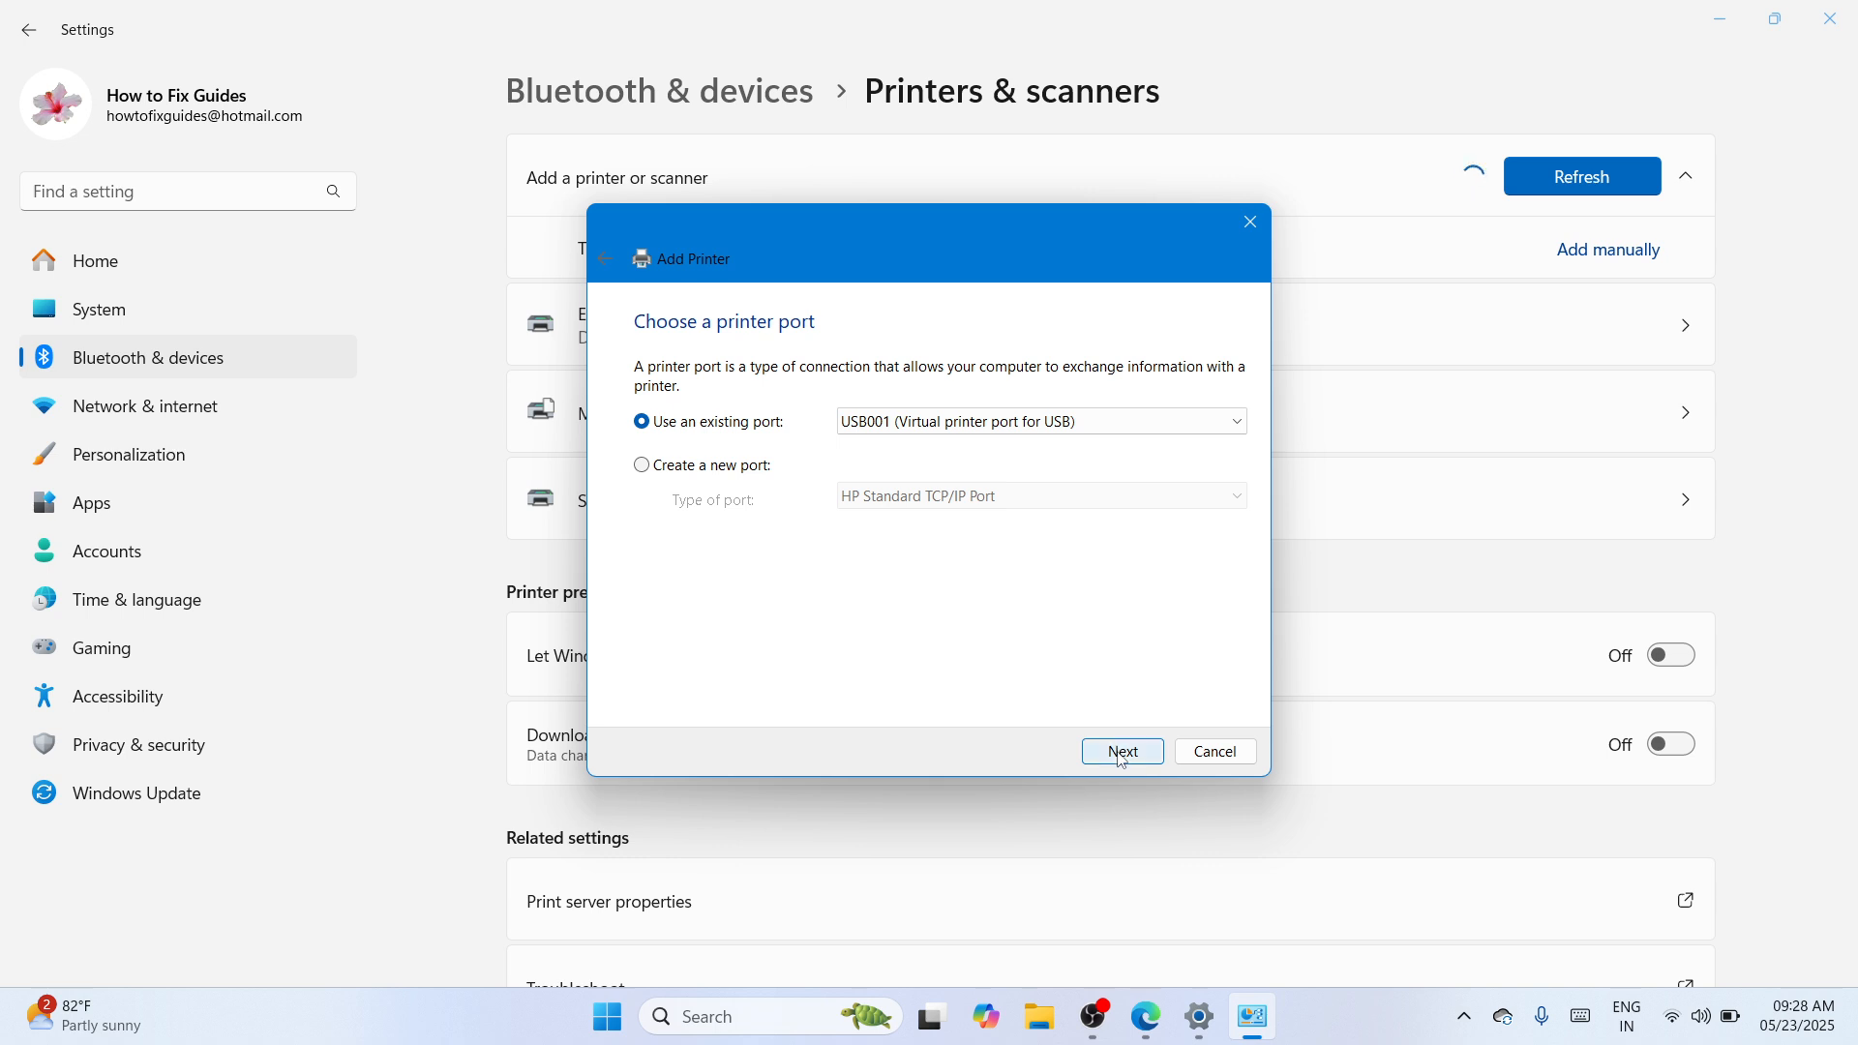
click(1118, 751)
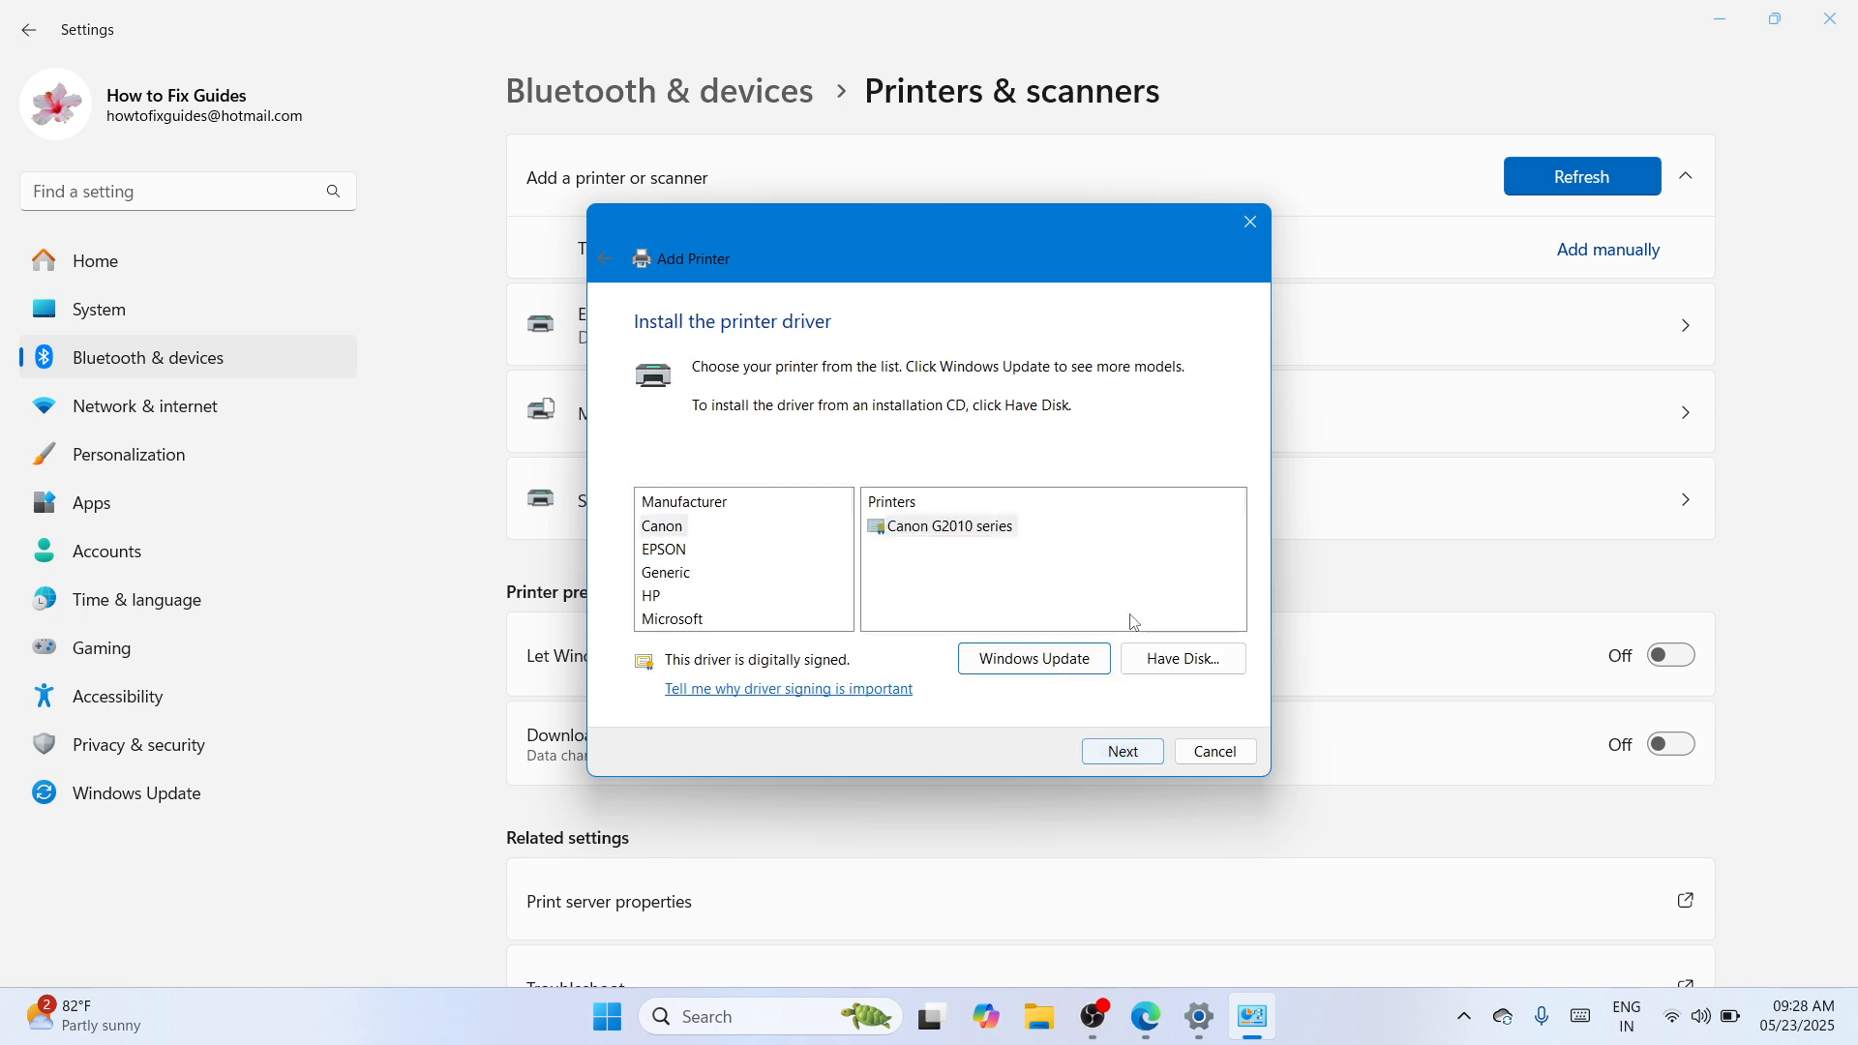
Step: Choose to install the driver from disk and browse to the LBP6230_V2146_WP_EN folder on the Desktop
click(1176, 659)
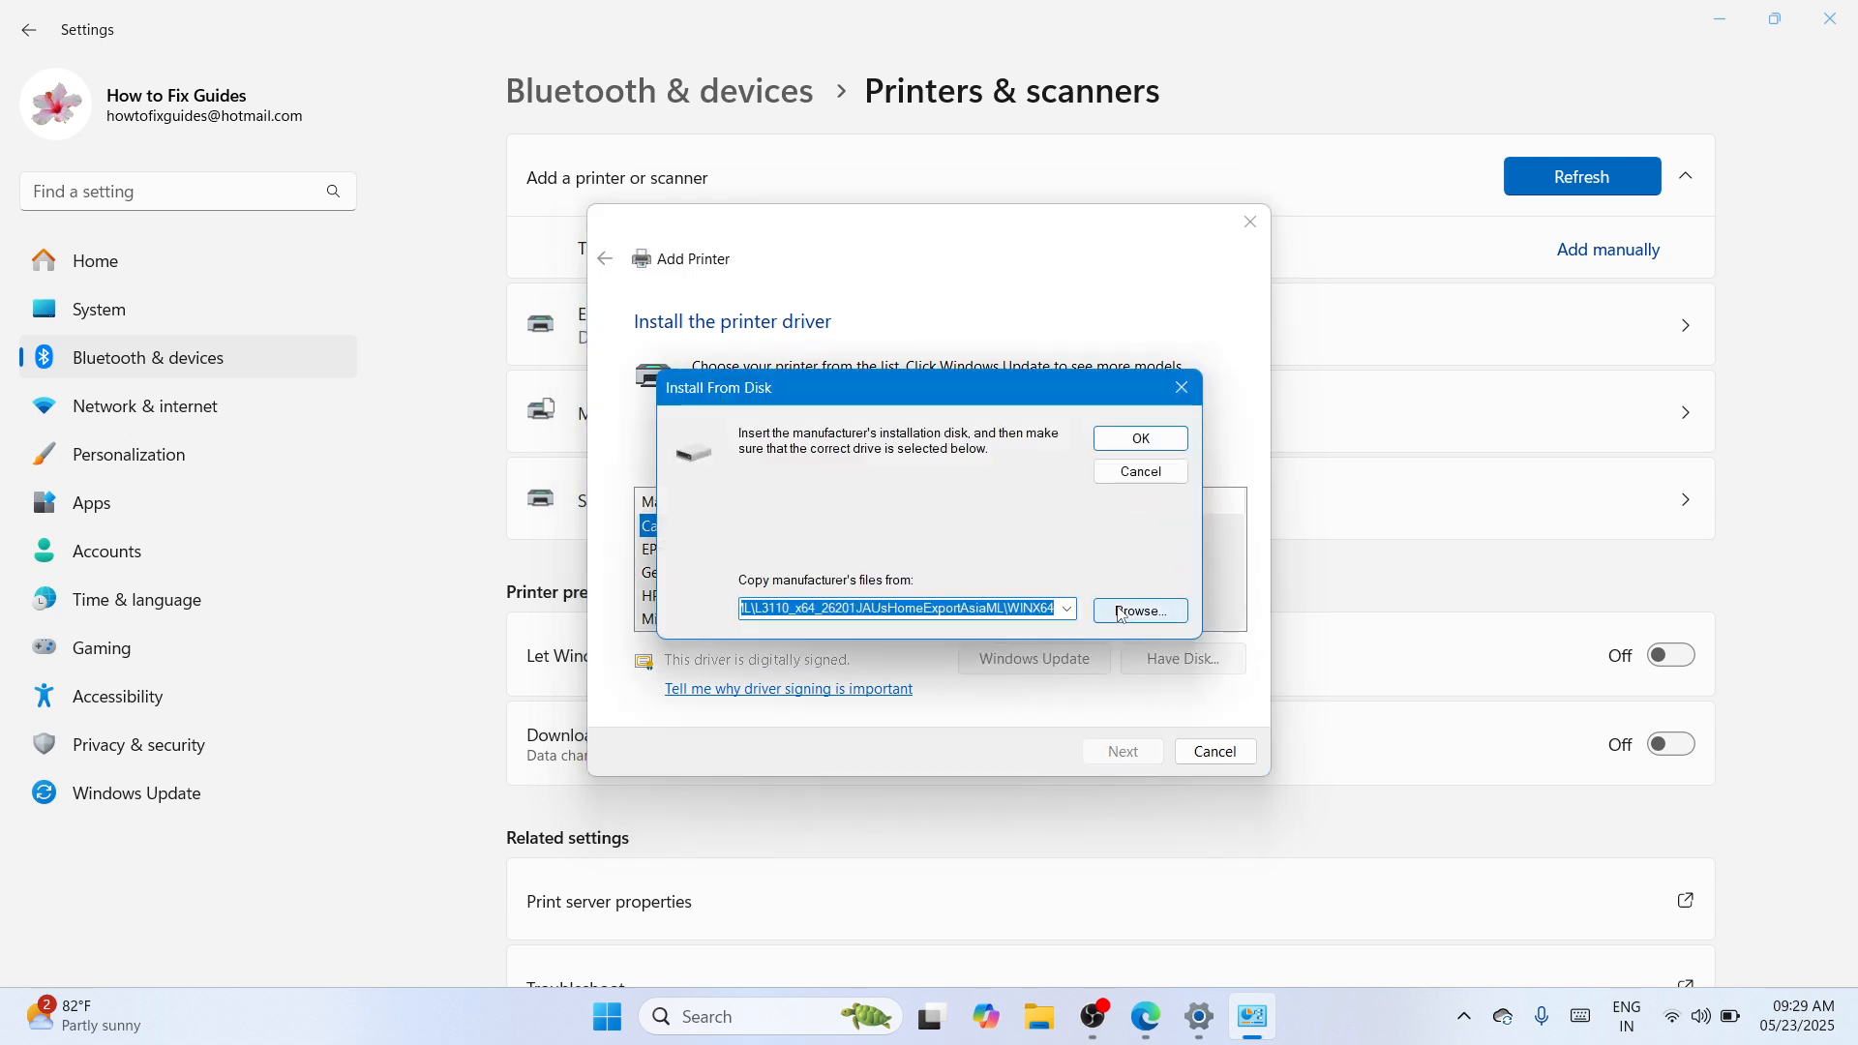
click(1123, 612)
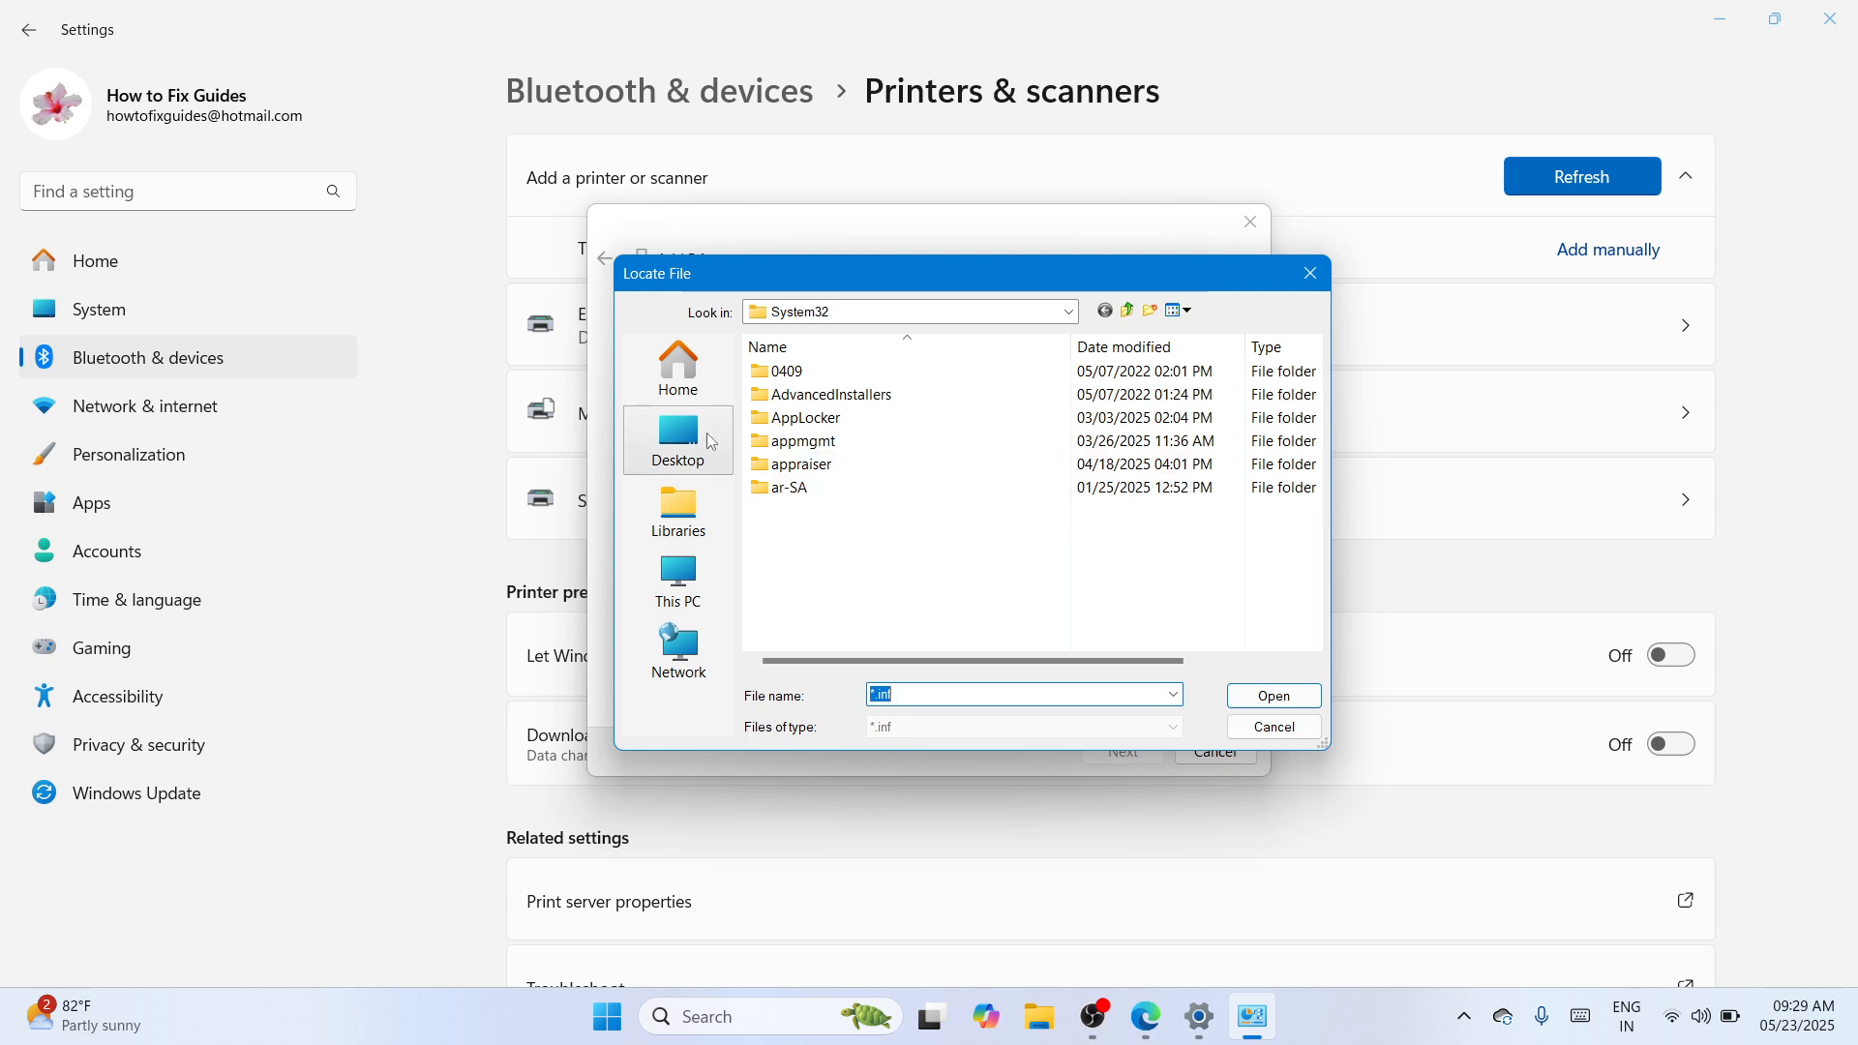
click(711, 442)
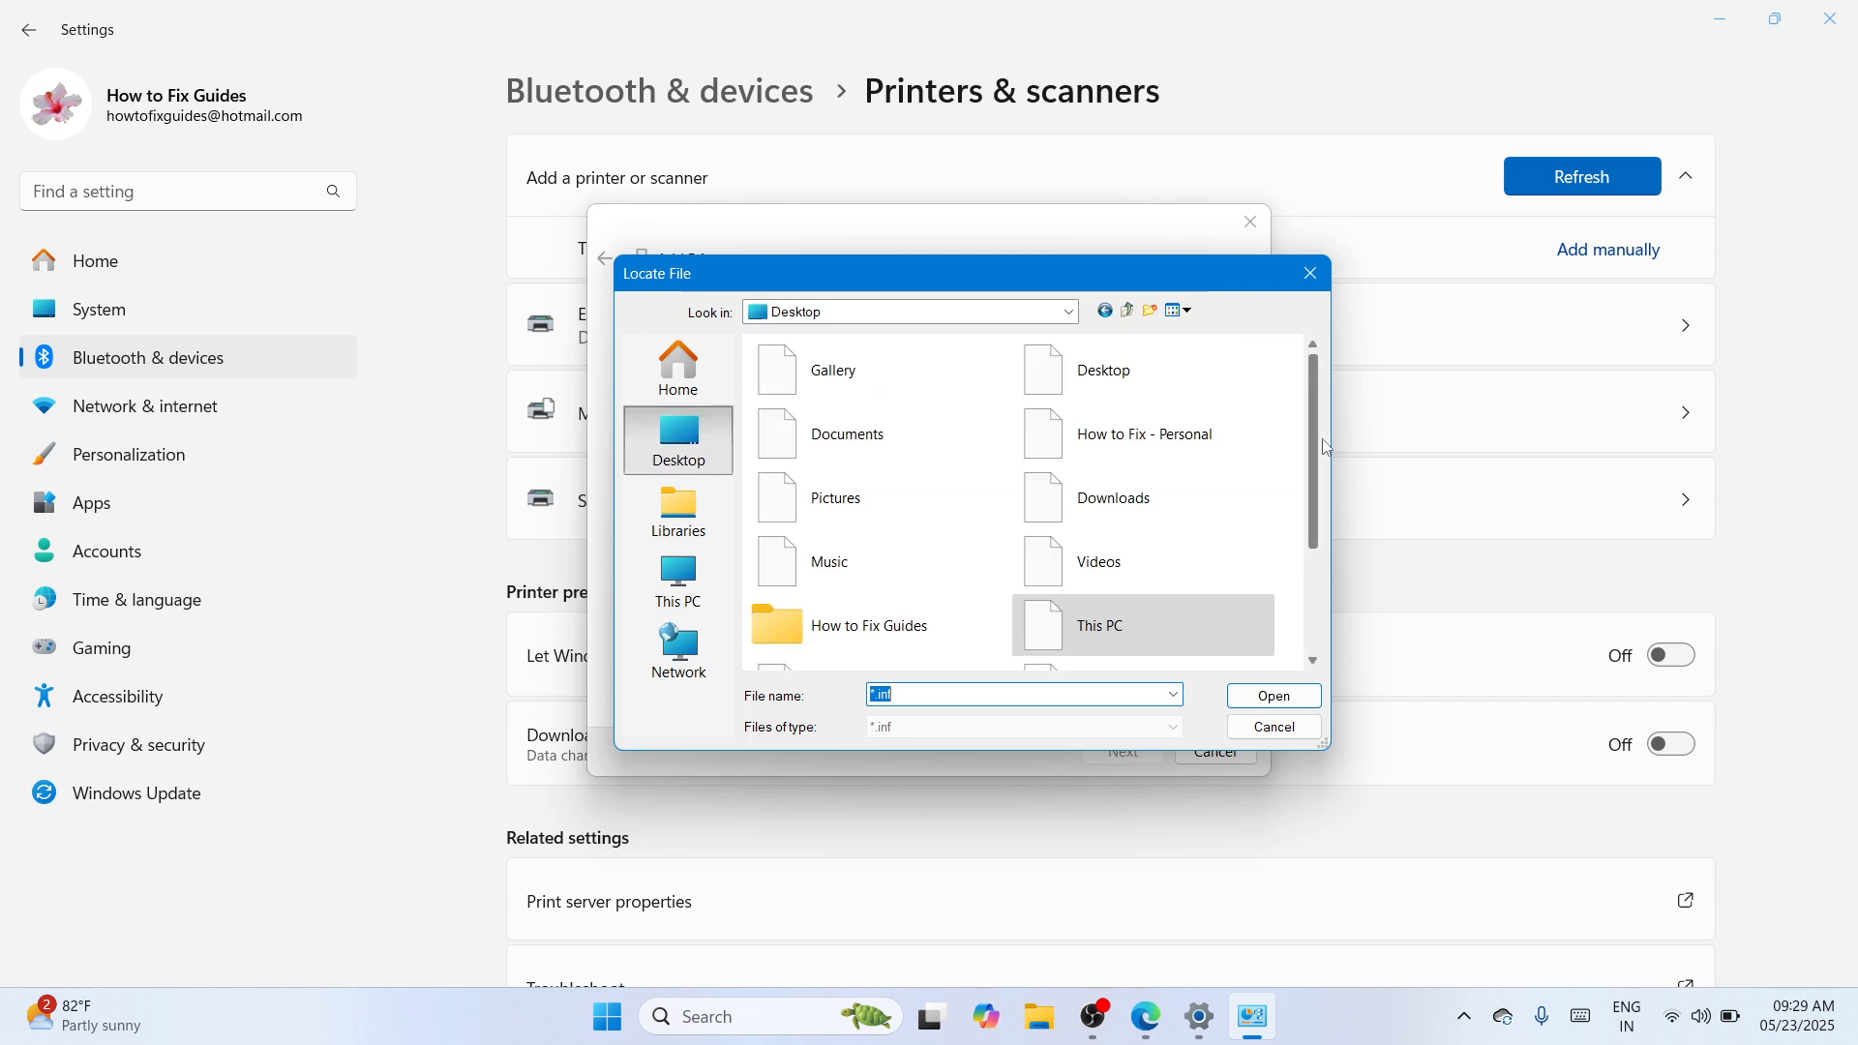
drag(1318, 457, 1323, 562)
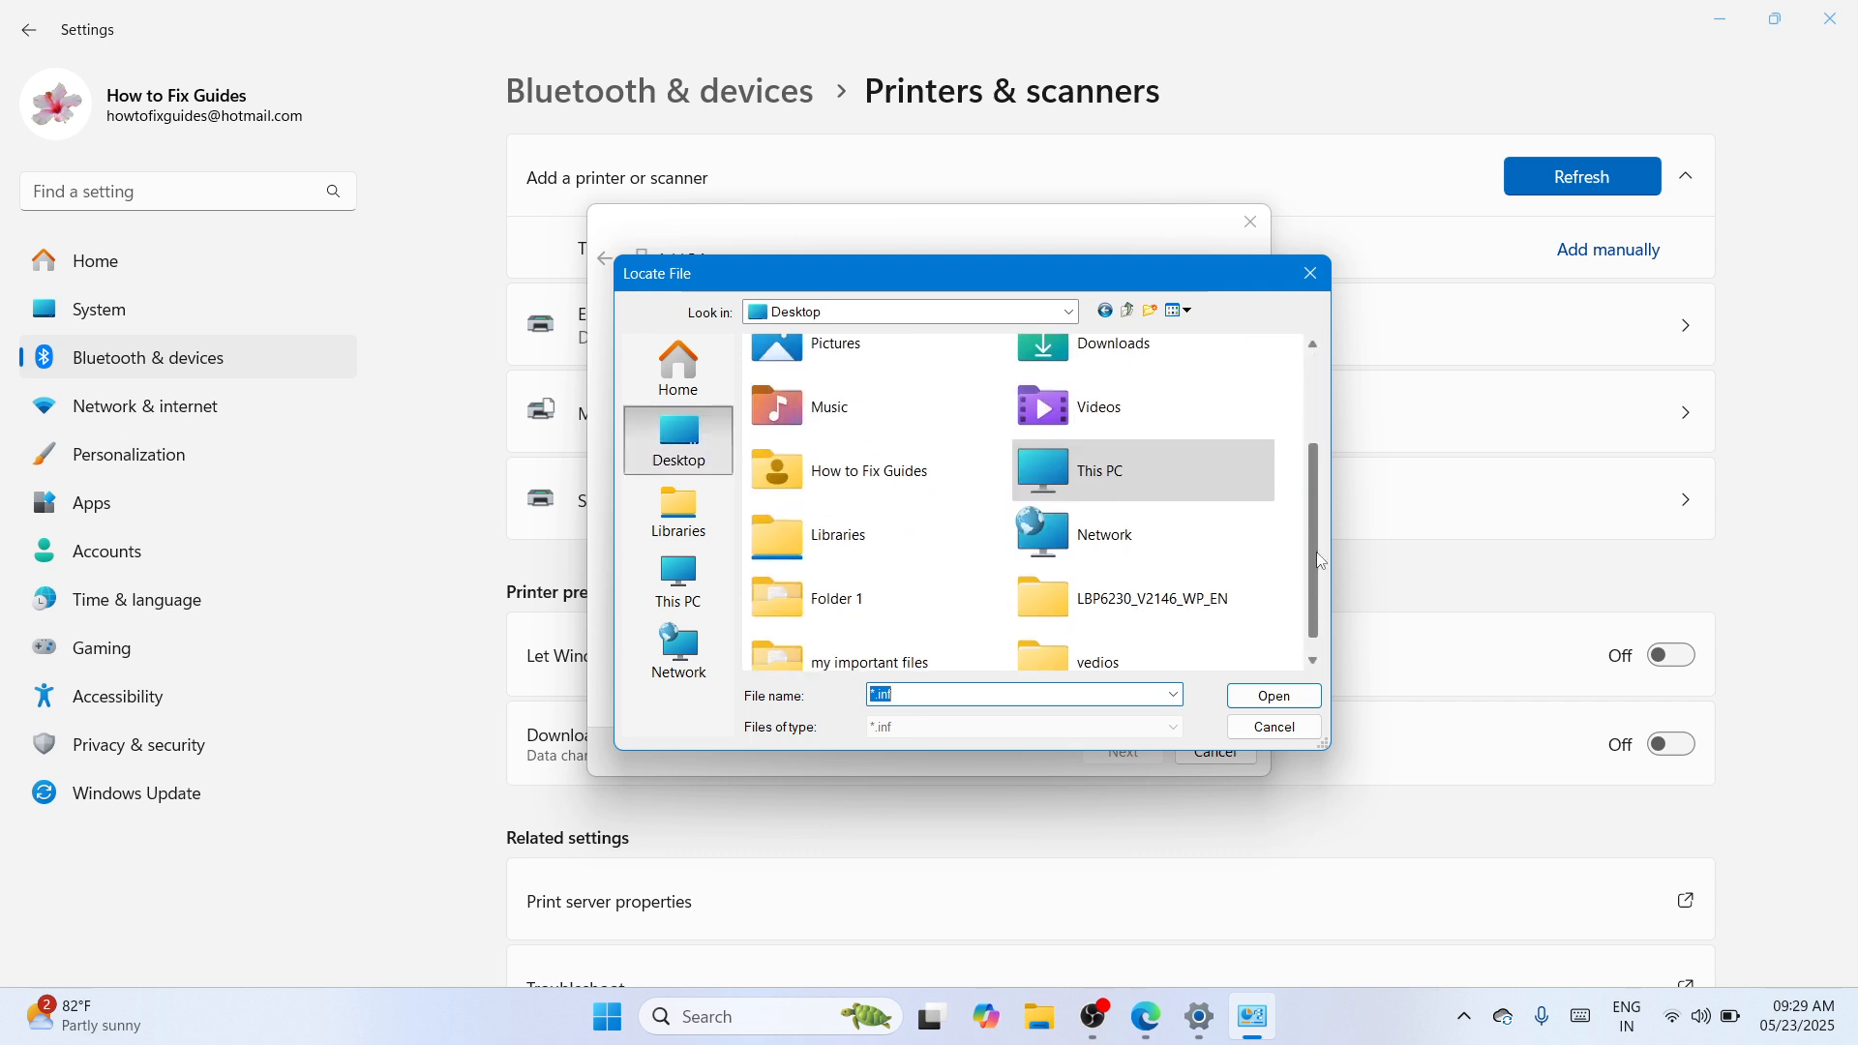
click(1163, 574)
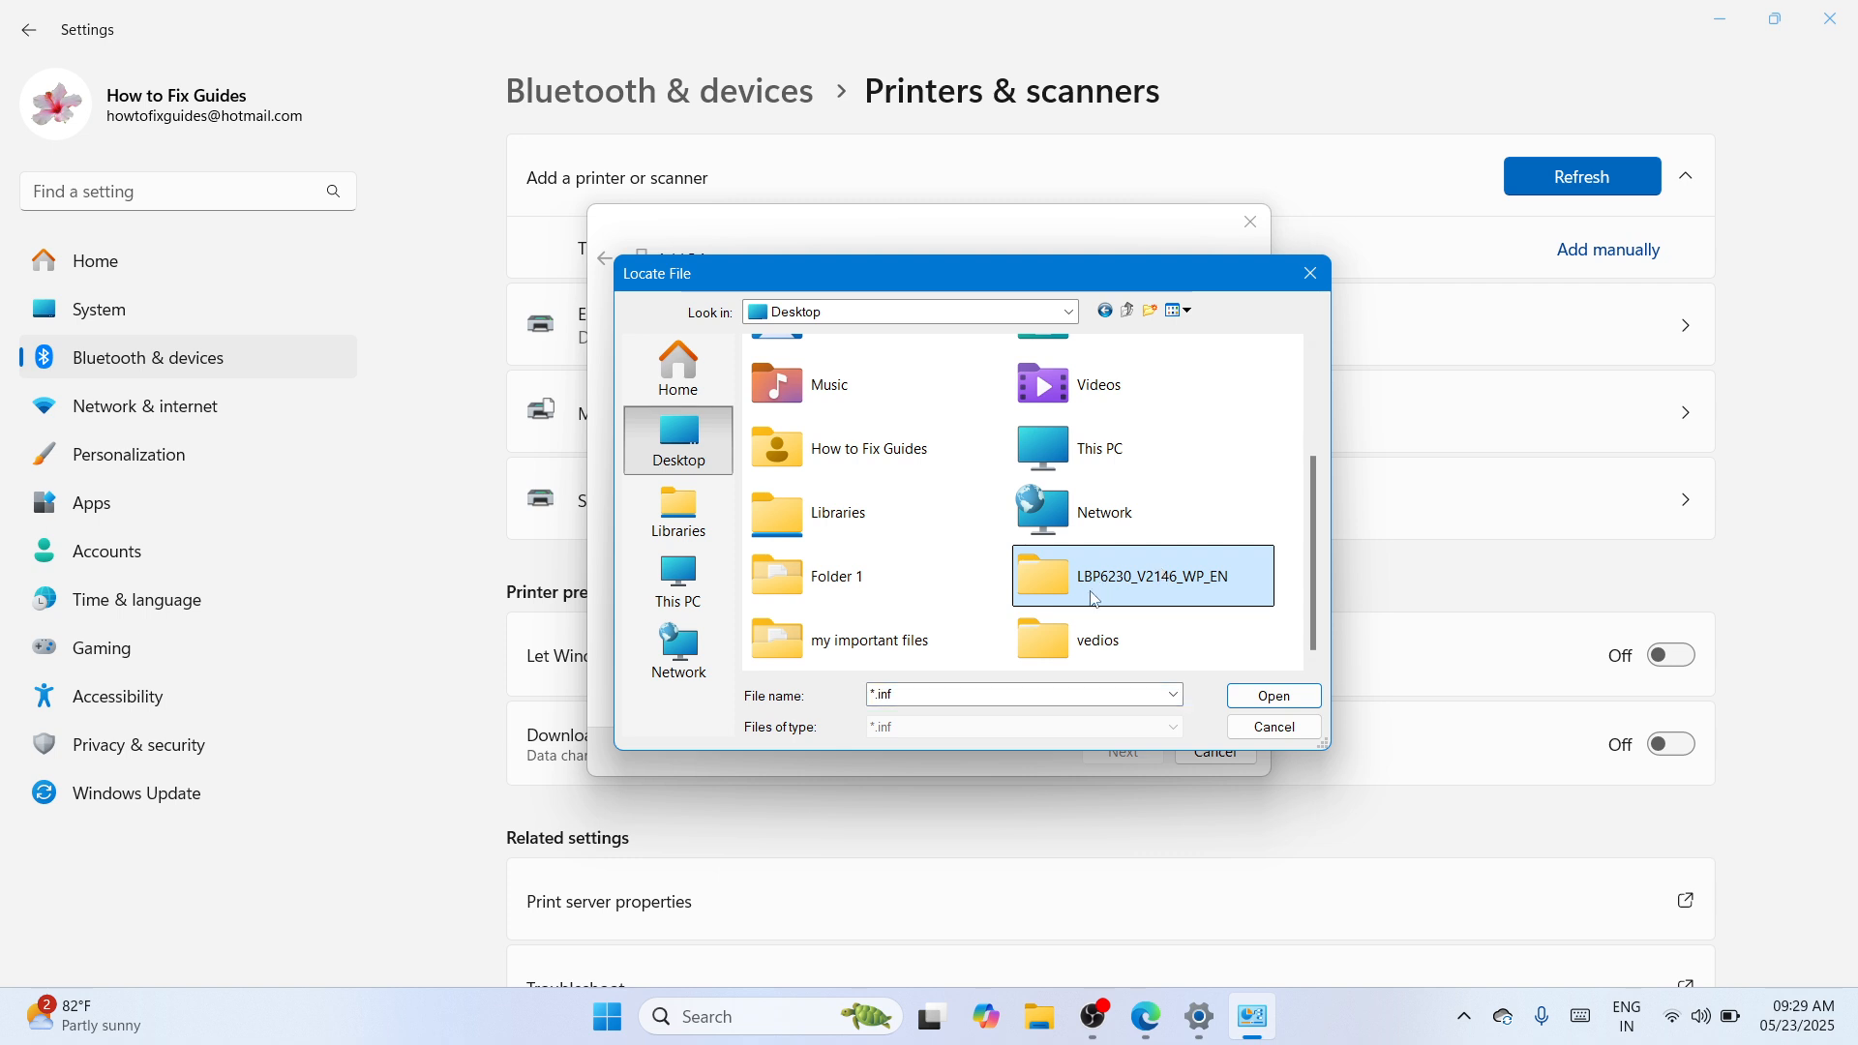
double_click(1121, 589)
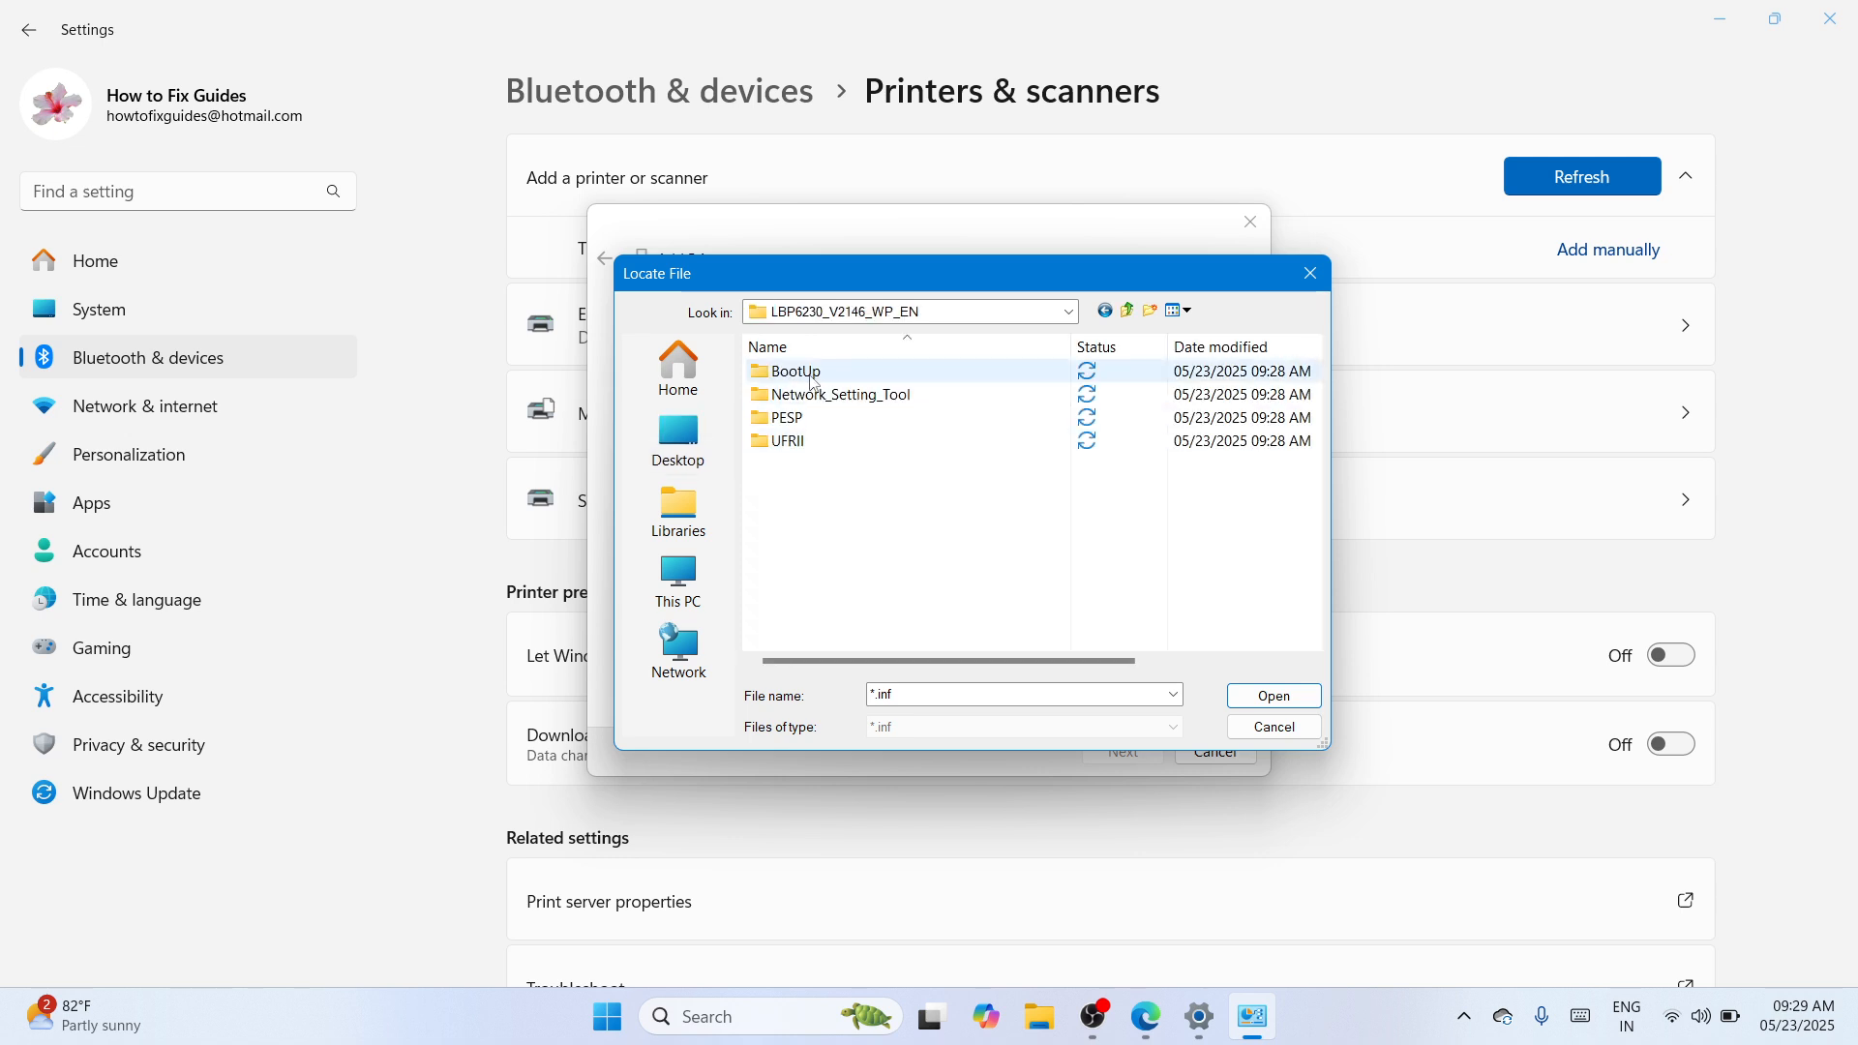
Step: Select CNLB0KA64.INF from the UFRII\uk_eng\x64\Driver subfolder and confirm it as the driver source
click(791, 443)
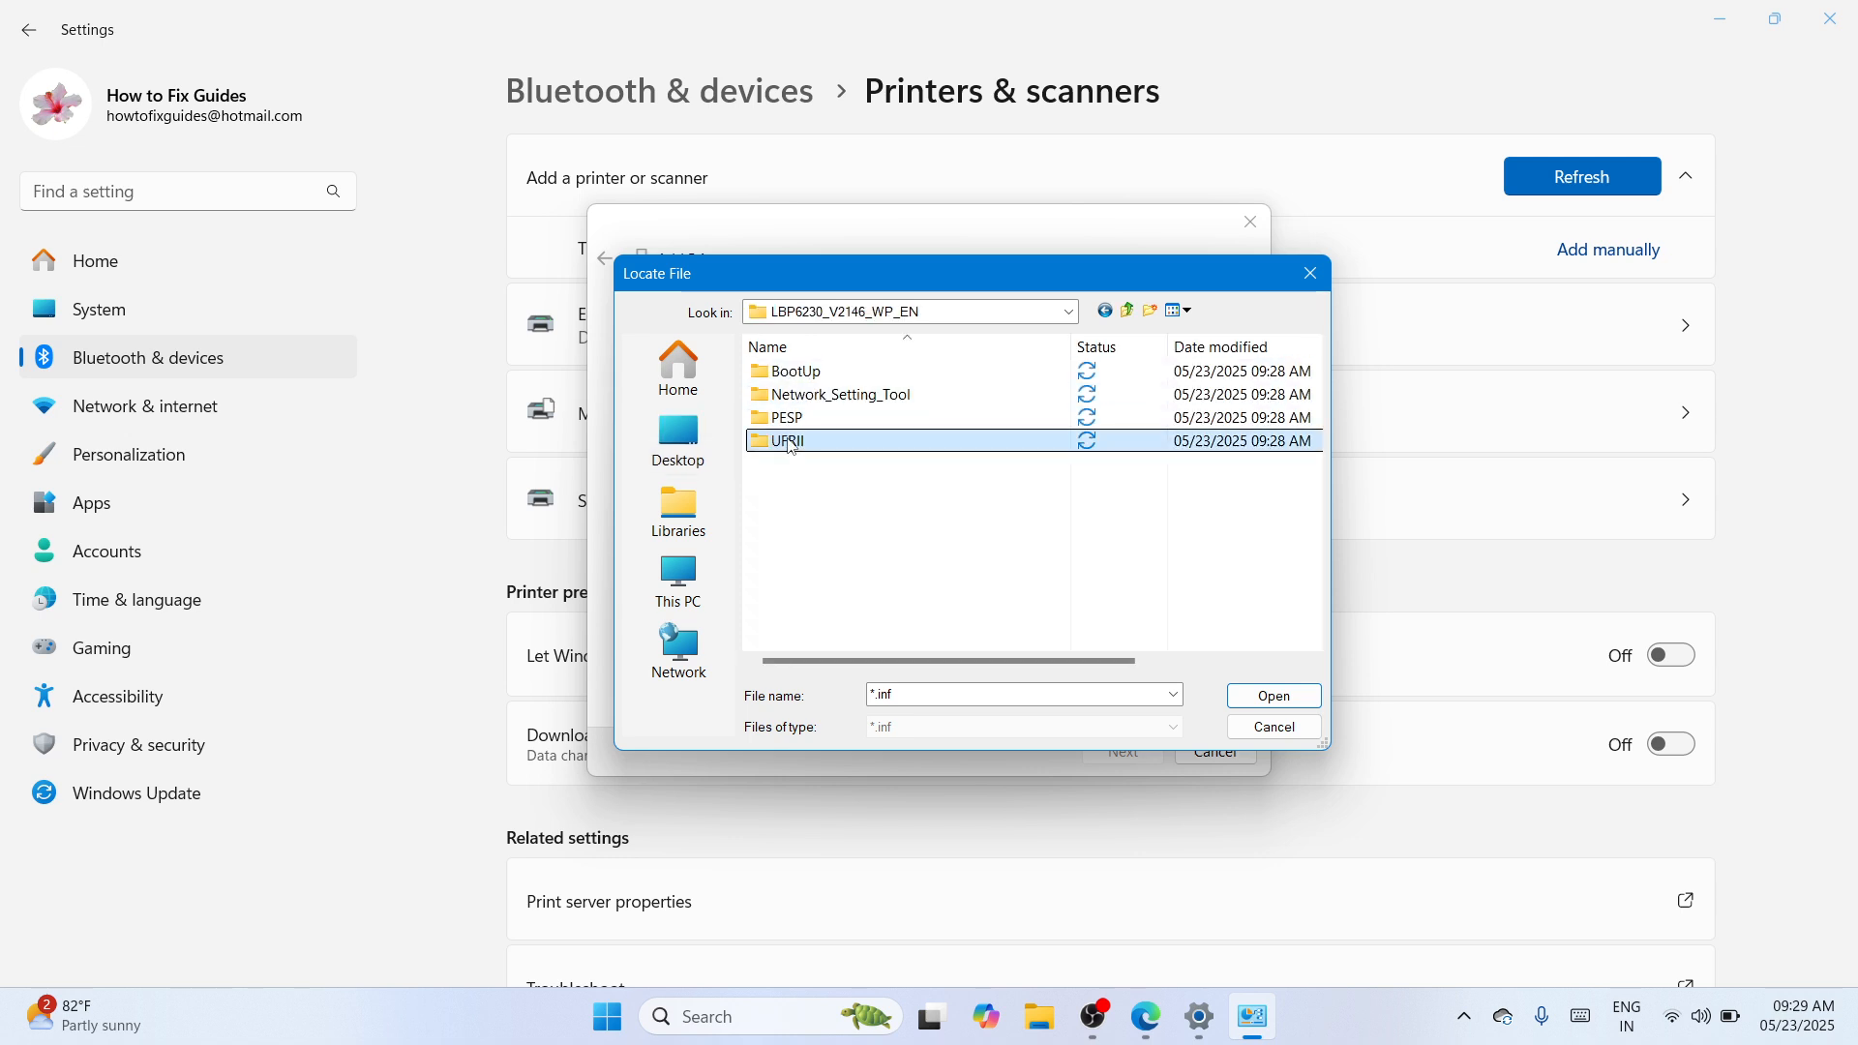
double_click(868, 447)
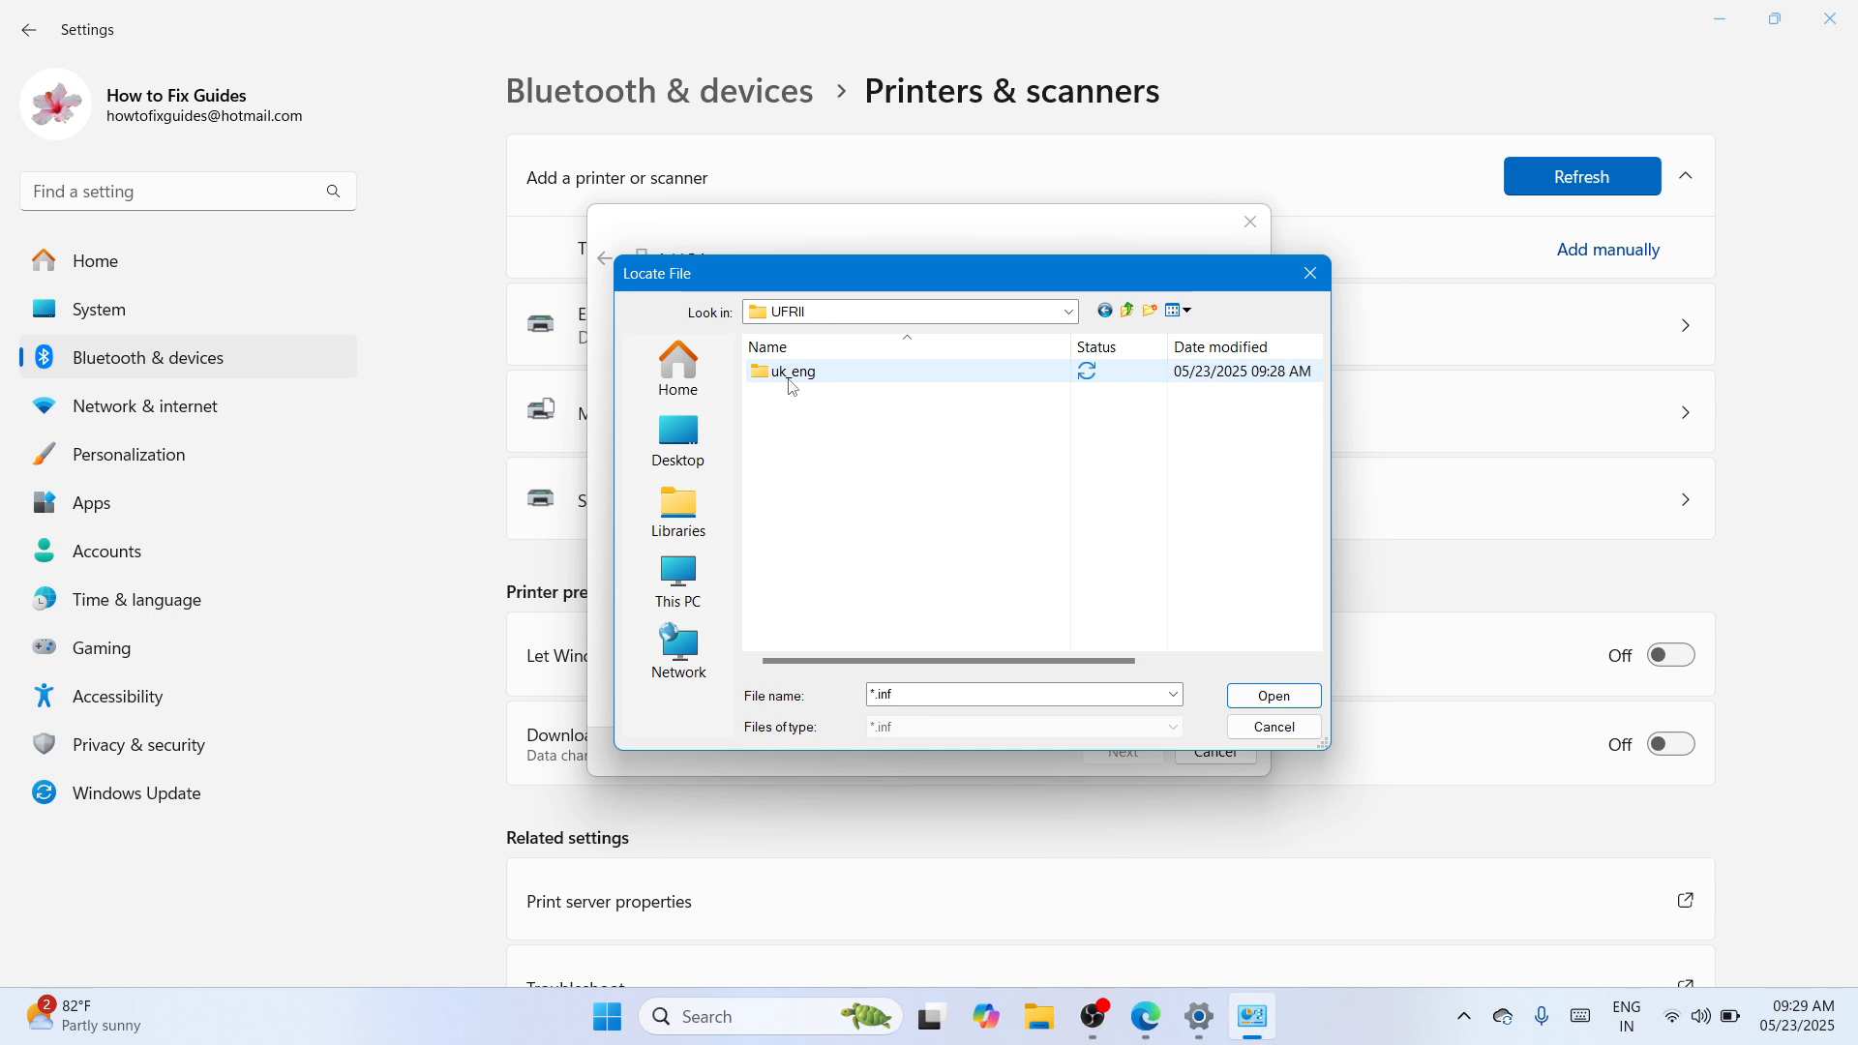
double_click(868, 382)
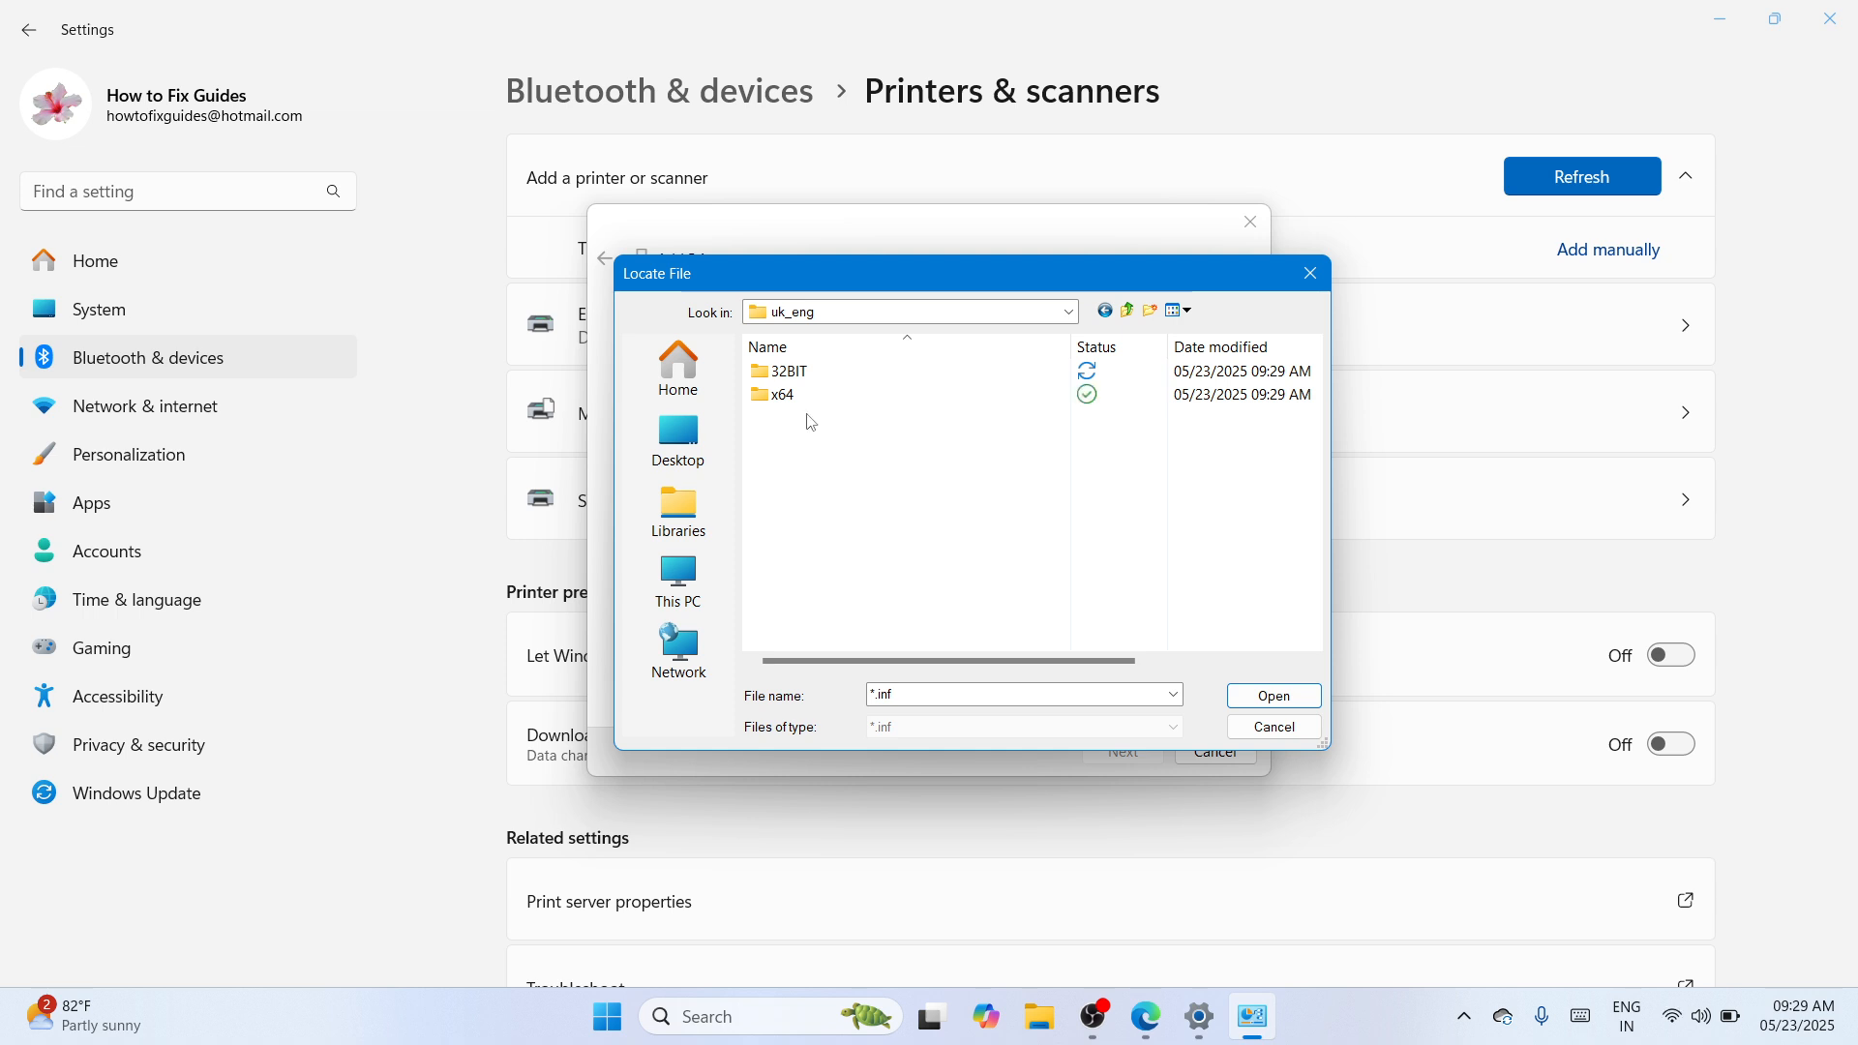
click(829, 403)
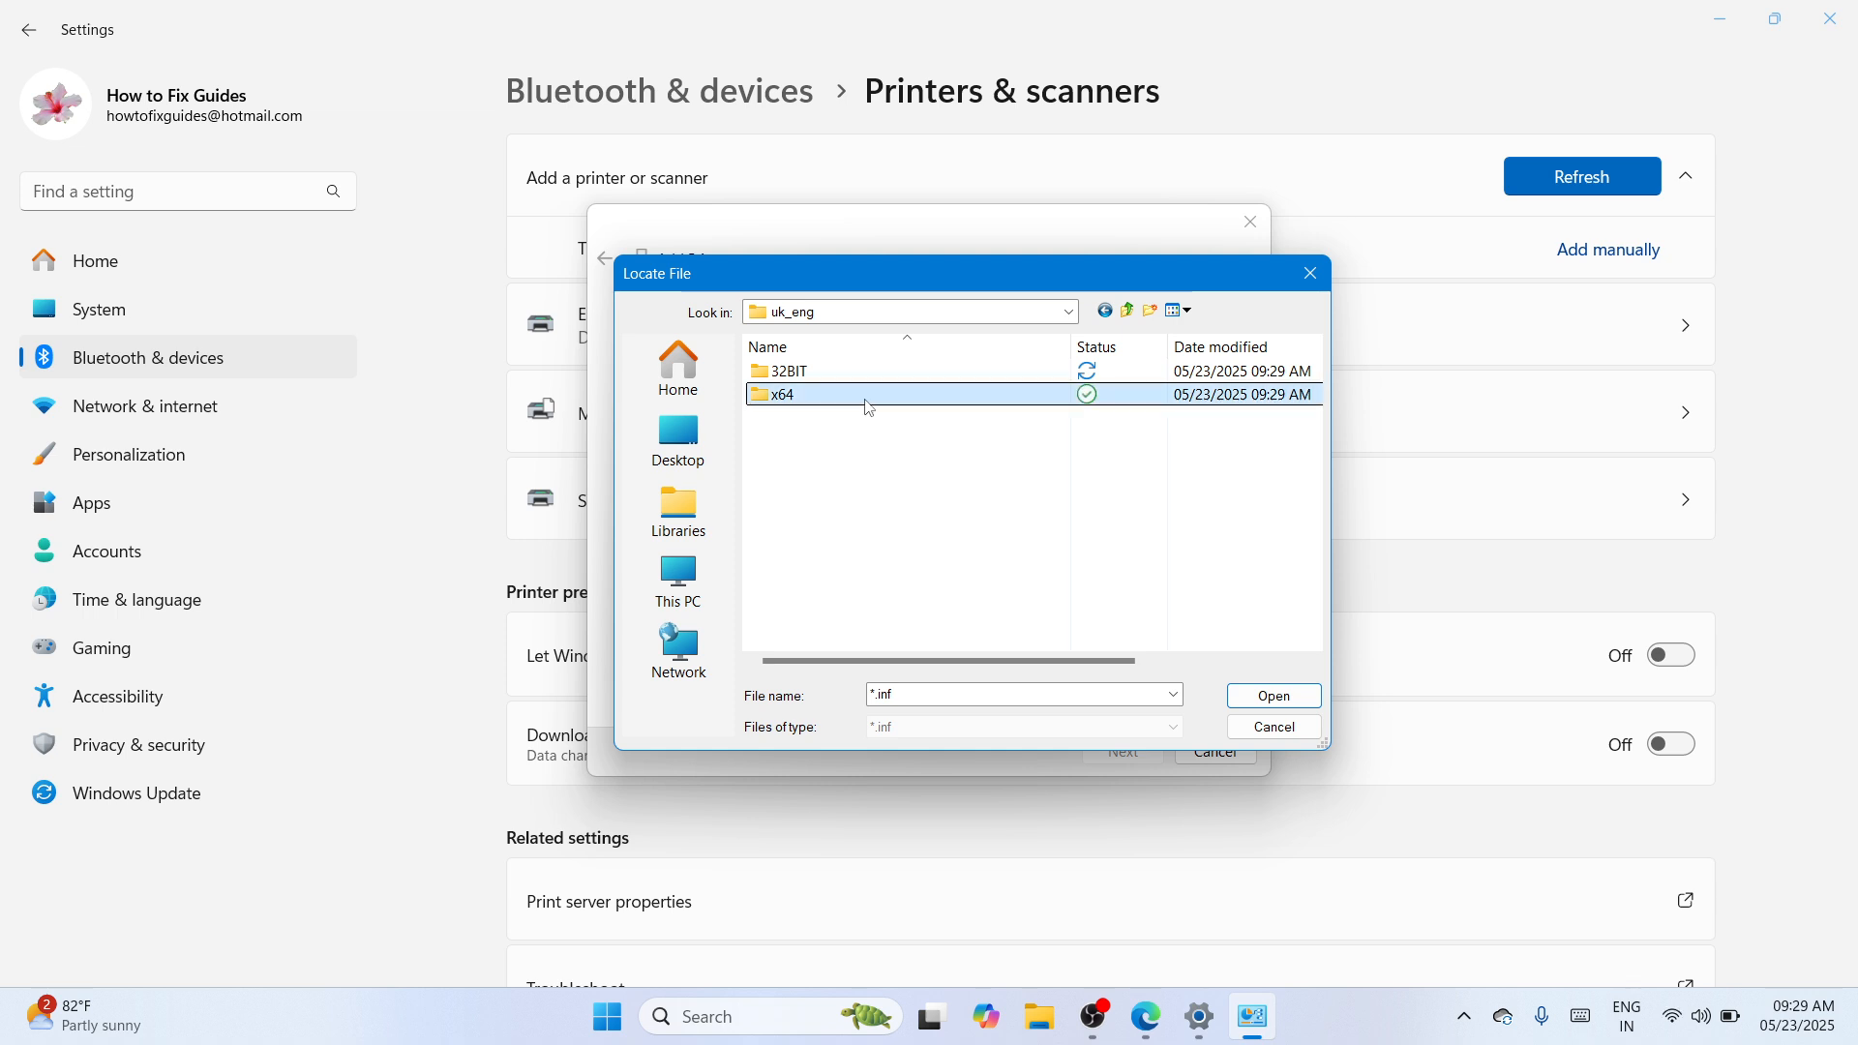
double_click(869, 405)
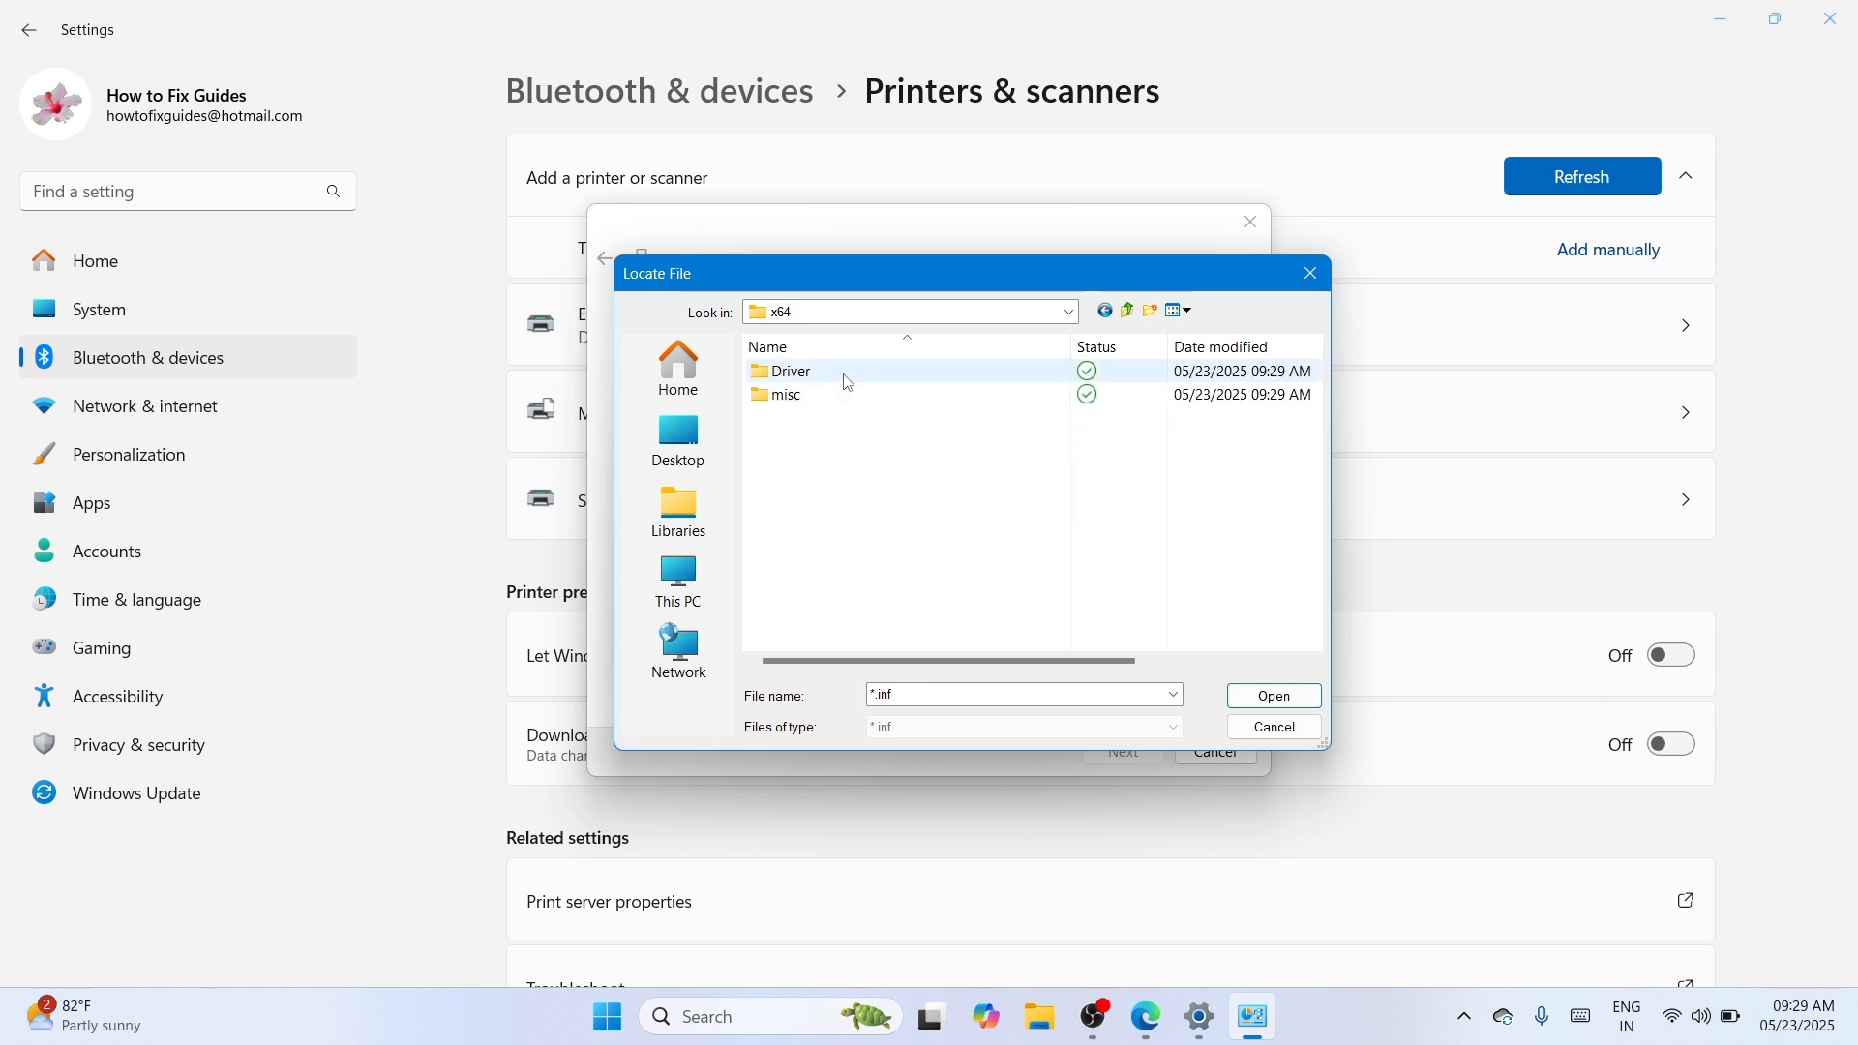
click(848, 379)
double_click(847, 379)
click(849, 378)
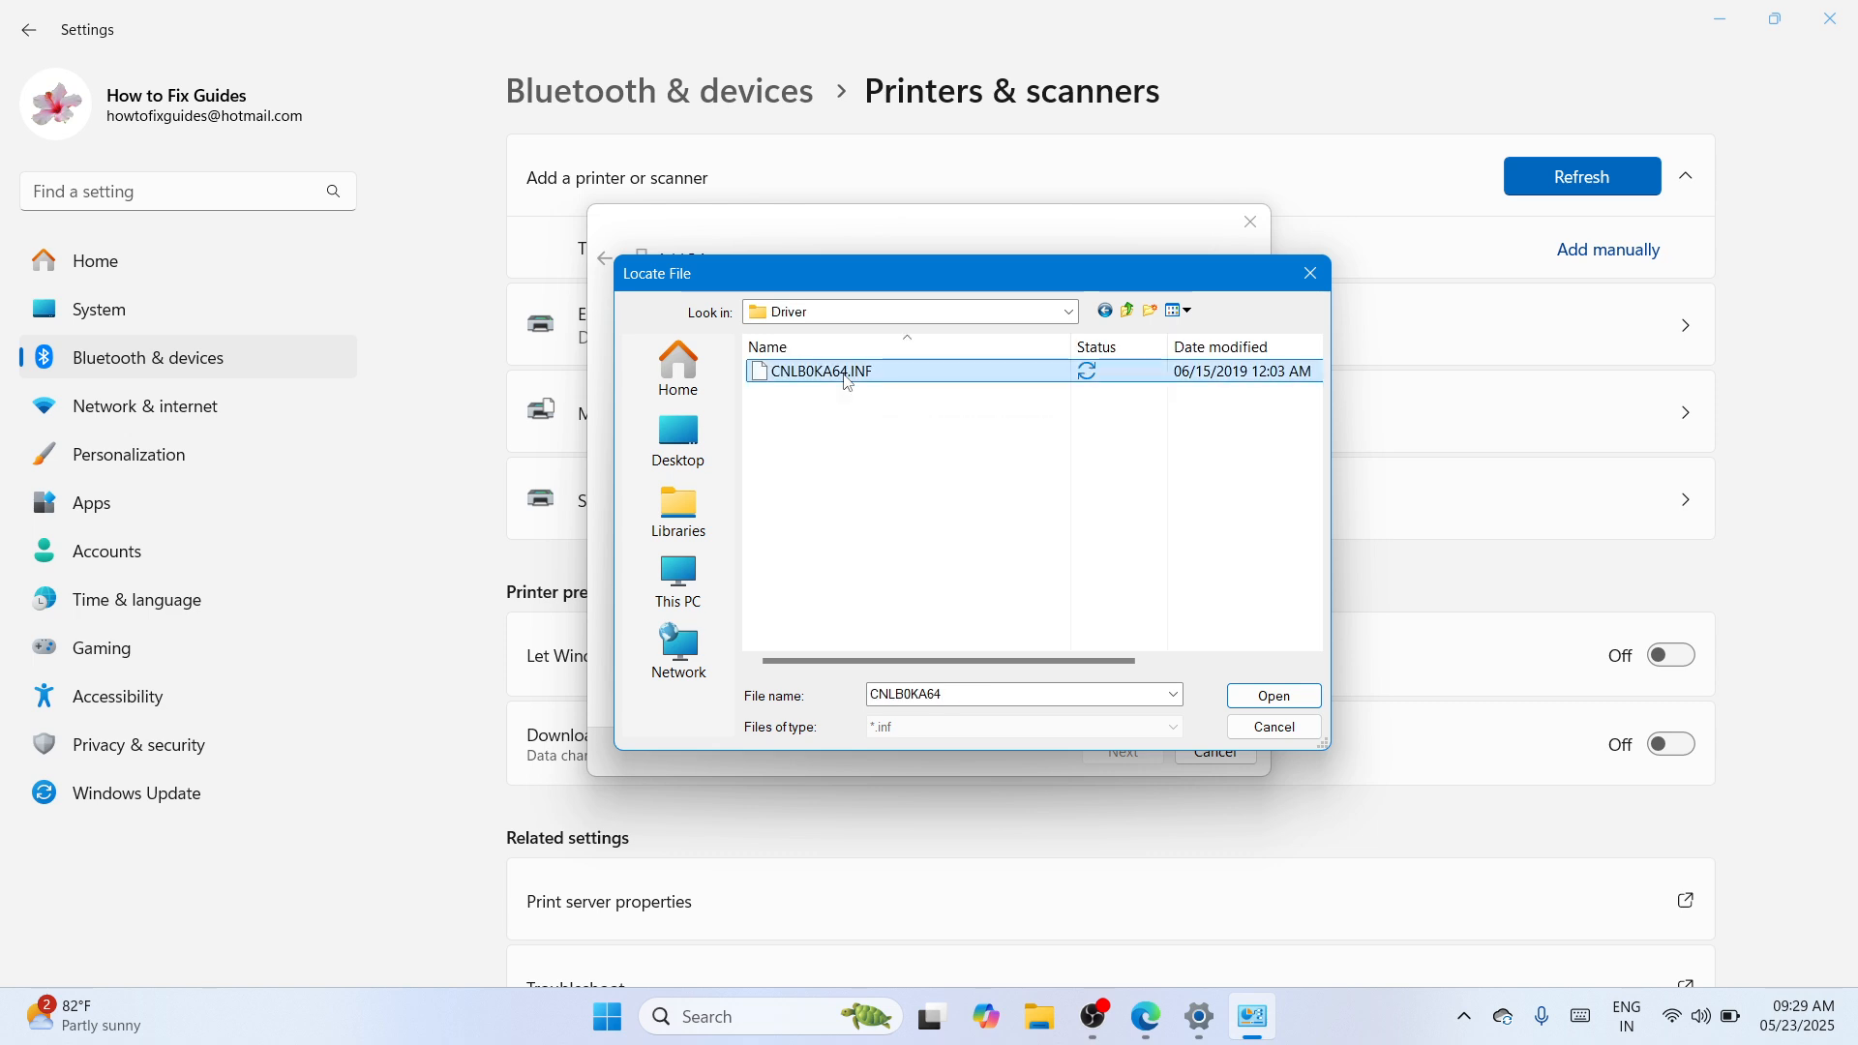
click(1276, 697)
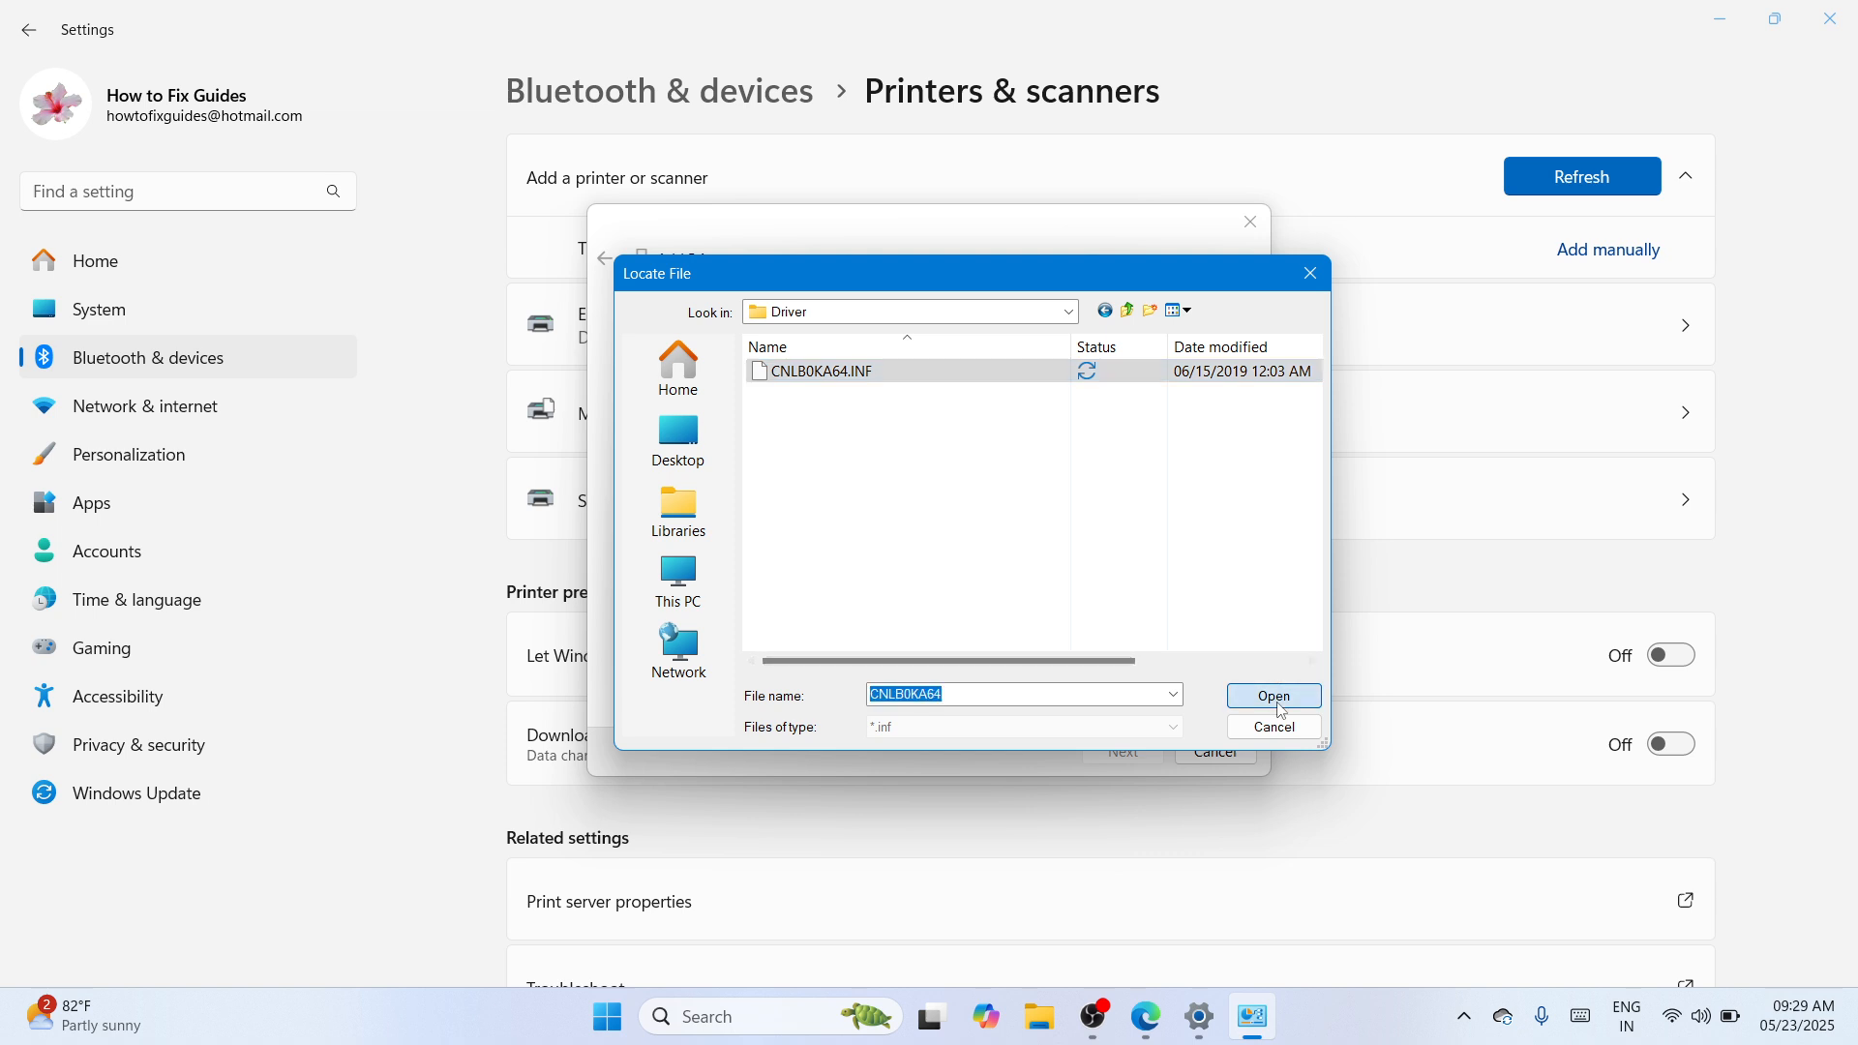
click(1138, 446)
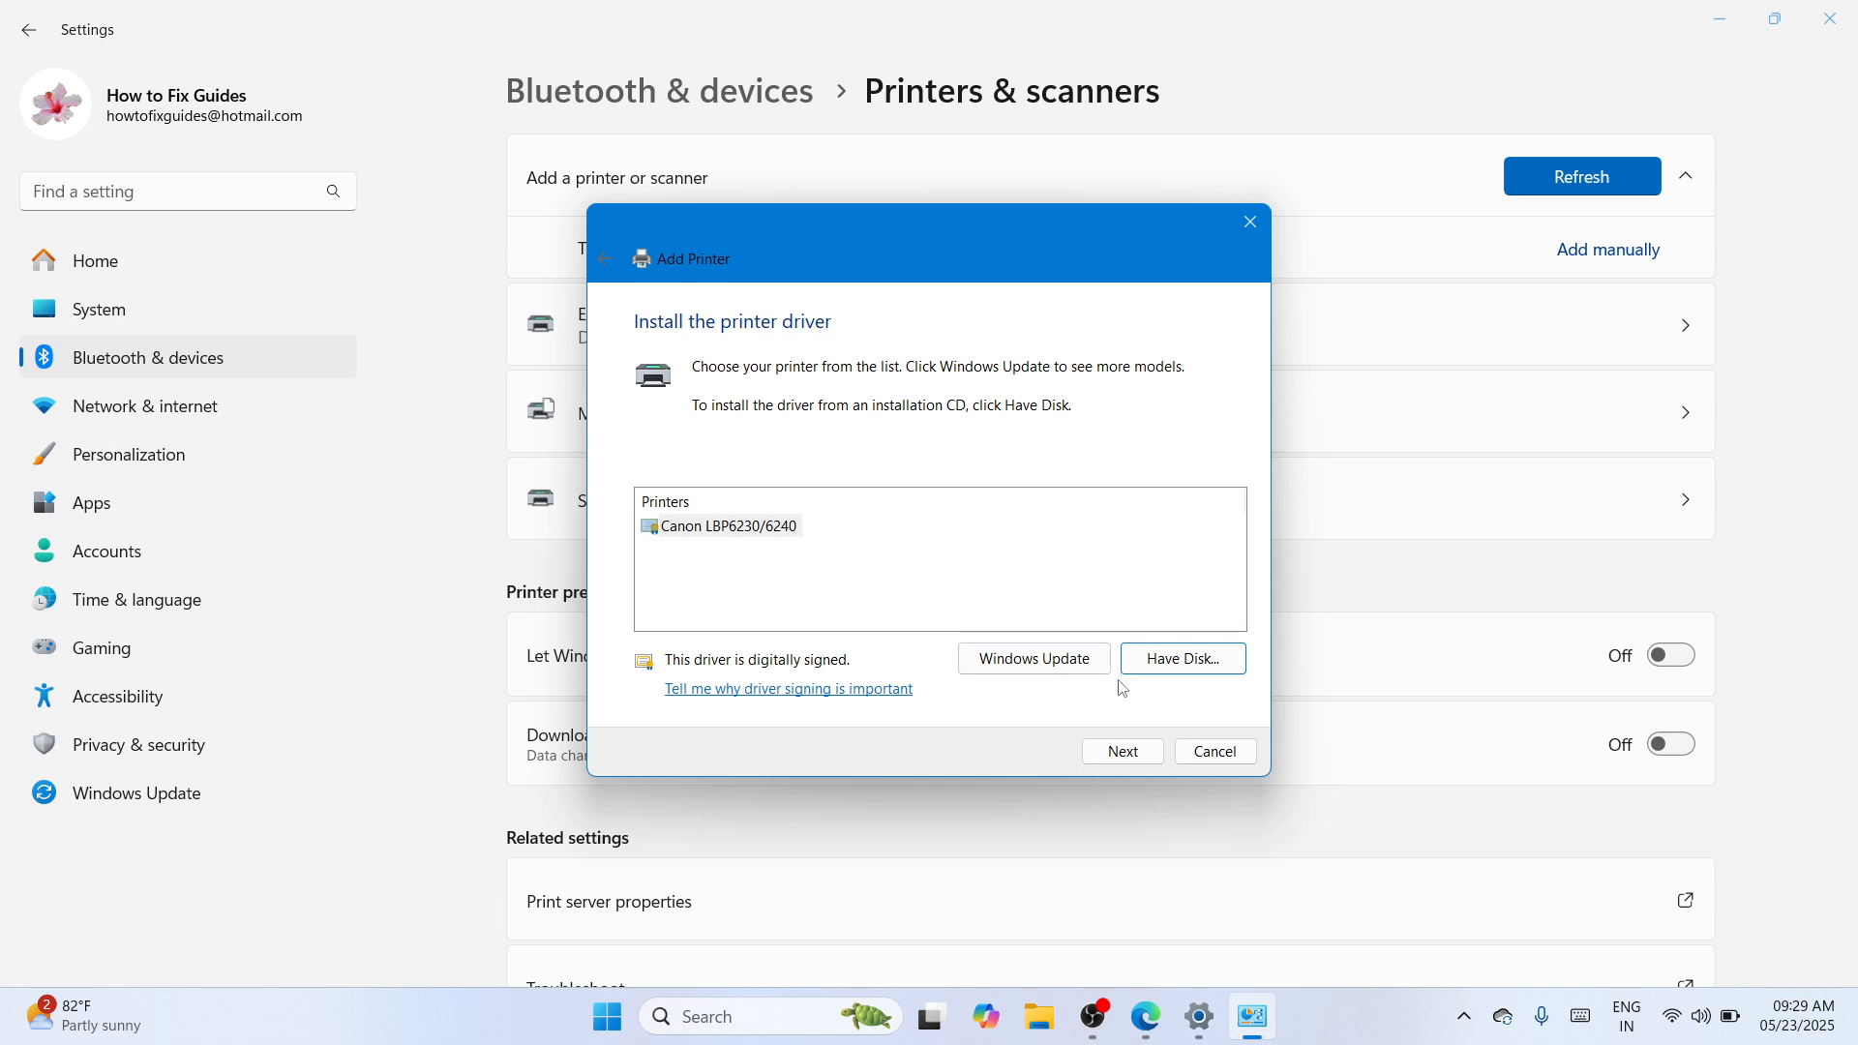
Step: Install the Canon LBP6230/6240 driver with the printer name Canon LBP6230dn, sharing the printer on the network under the same name
click(1121, 752)
click(936, 368)
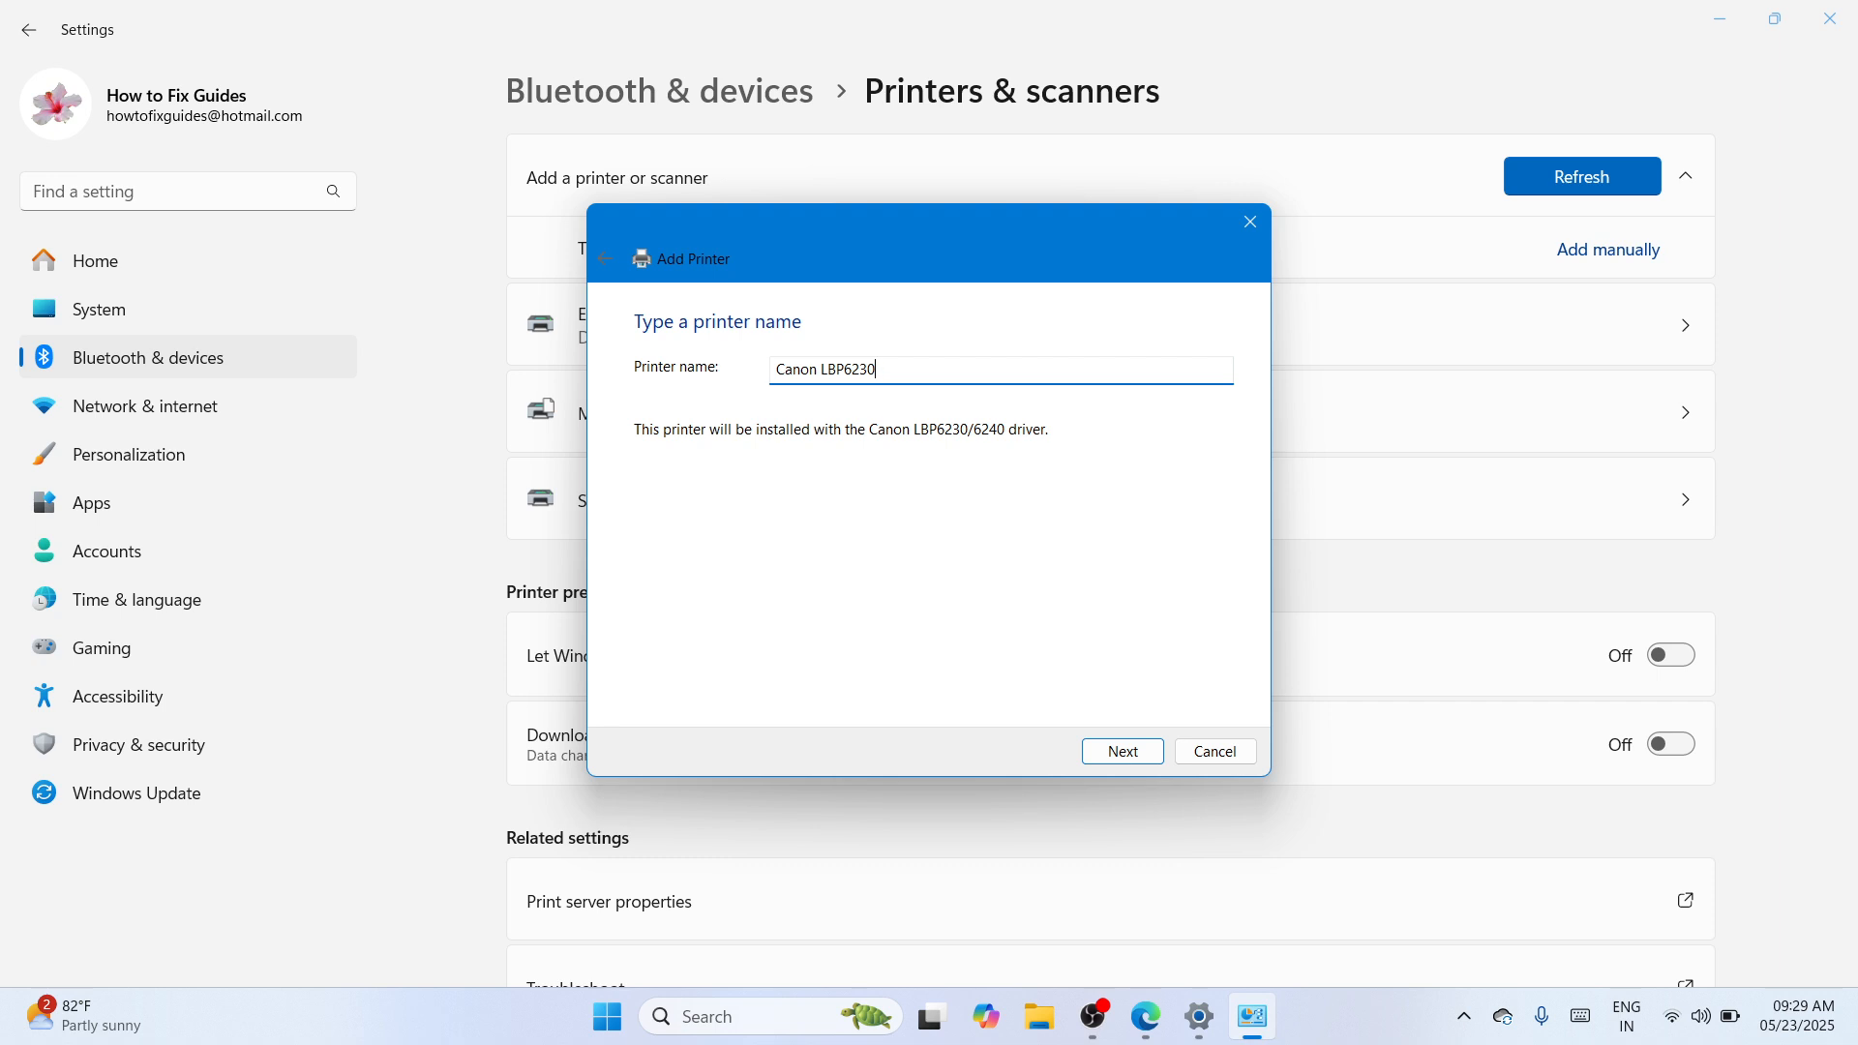
click(1122, 755)
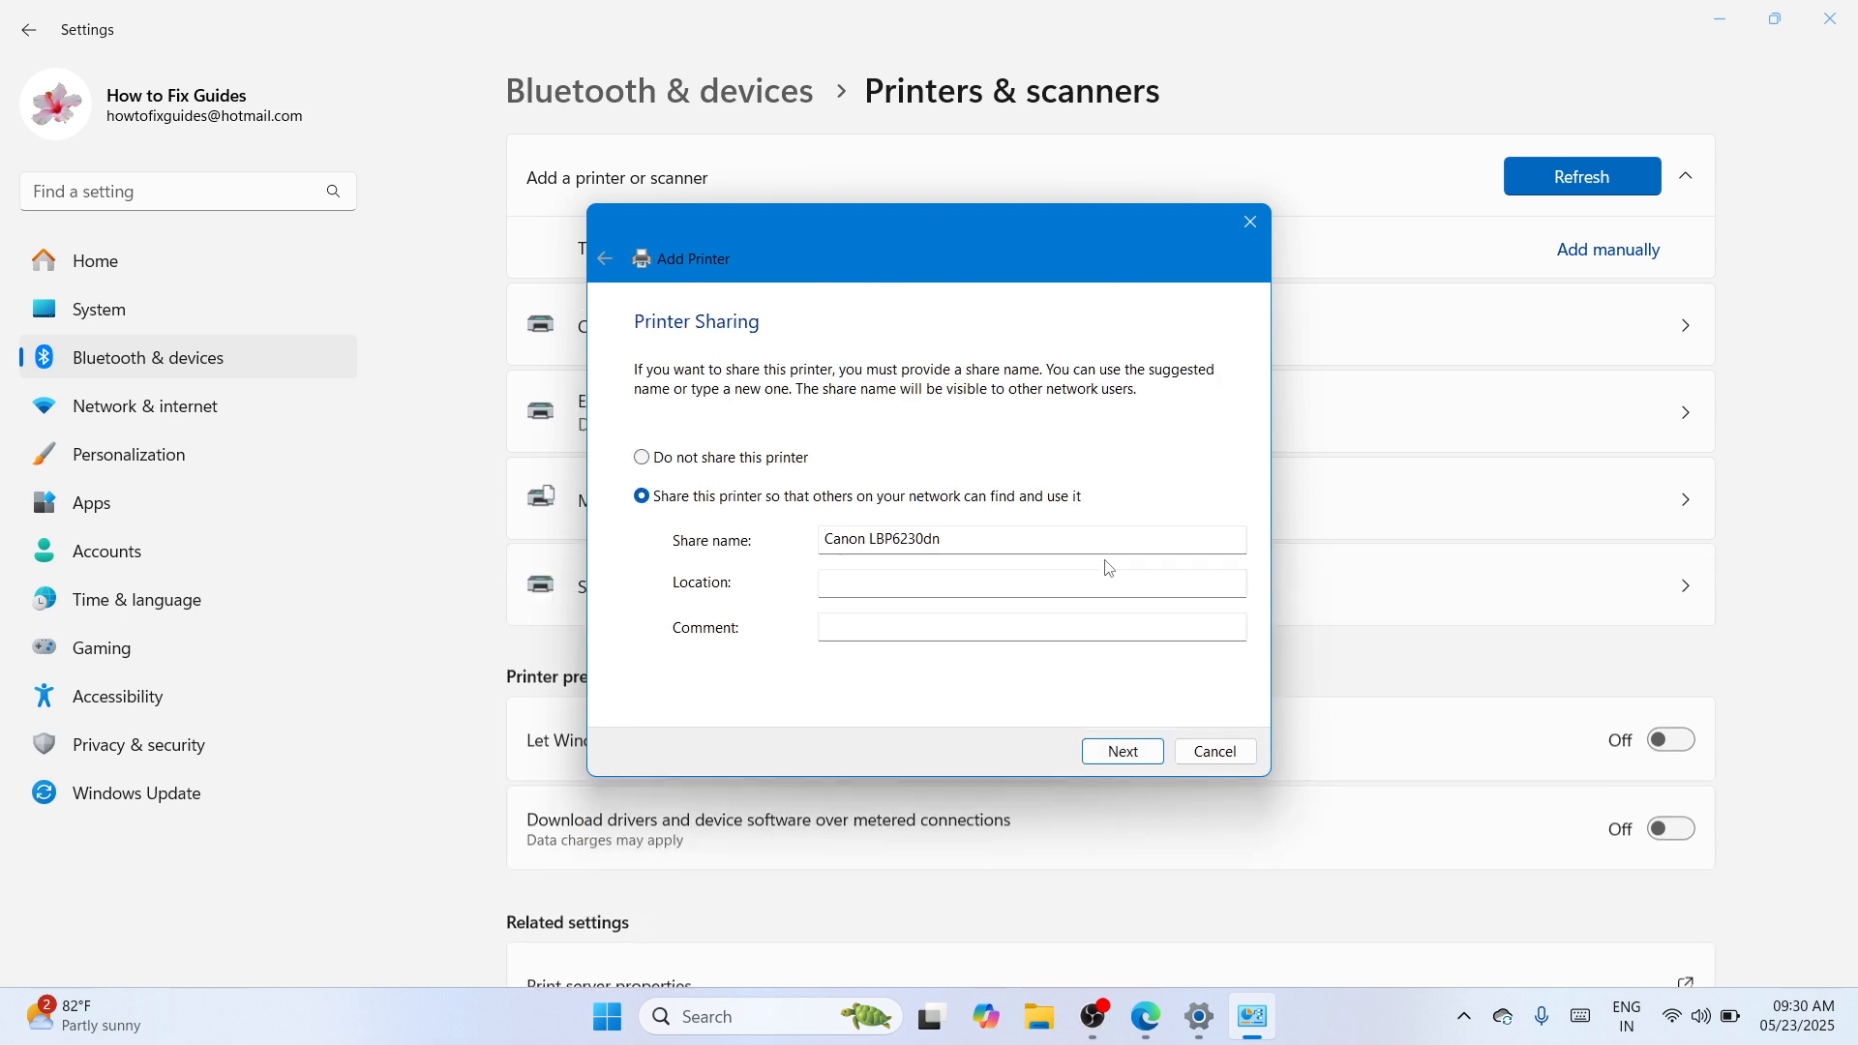
click(1125, 763)
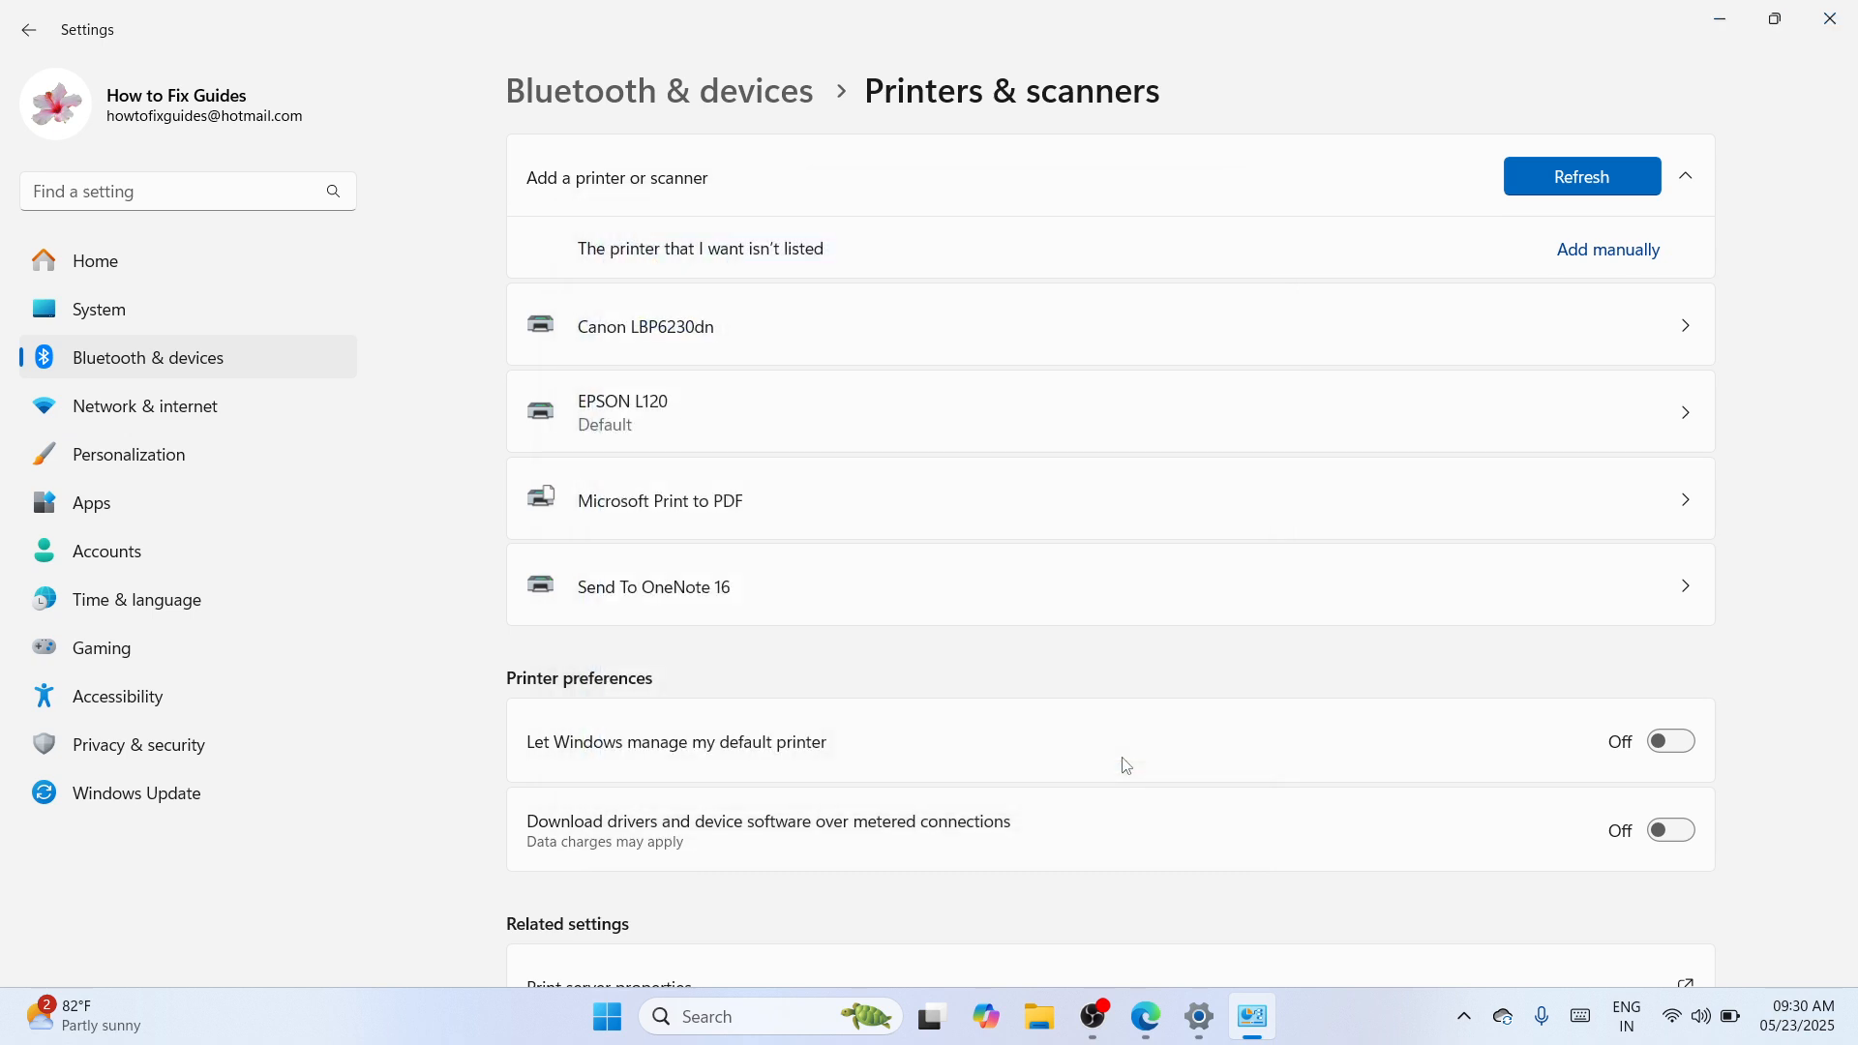
Step: Check the settings page of the newly added Canon LBP6230dn printer, and minimize the Settings window
click(966, 361)
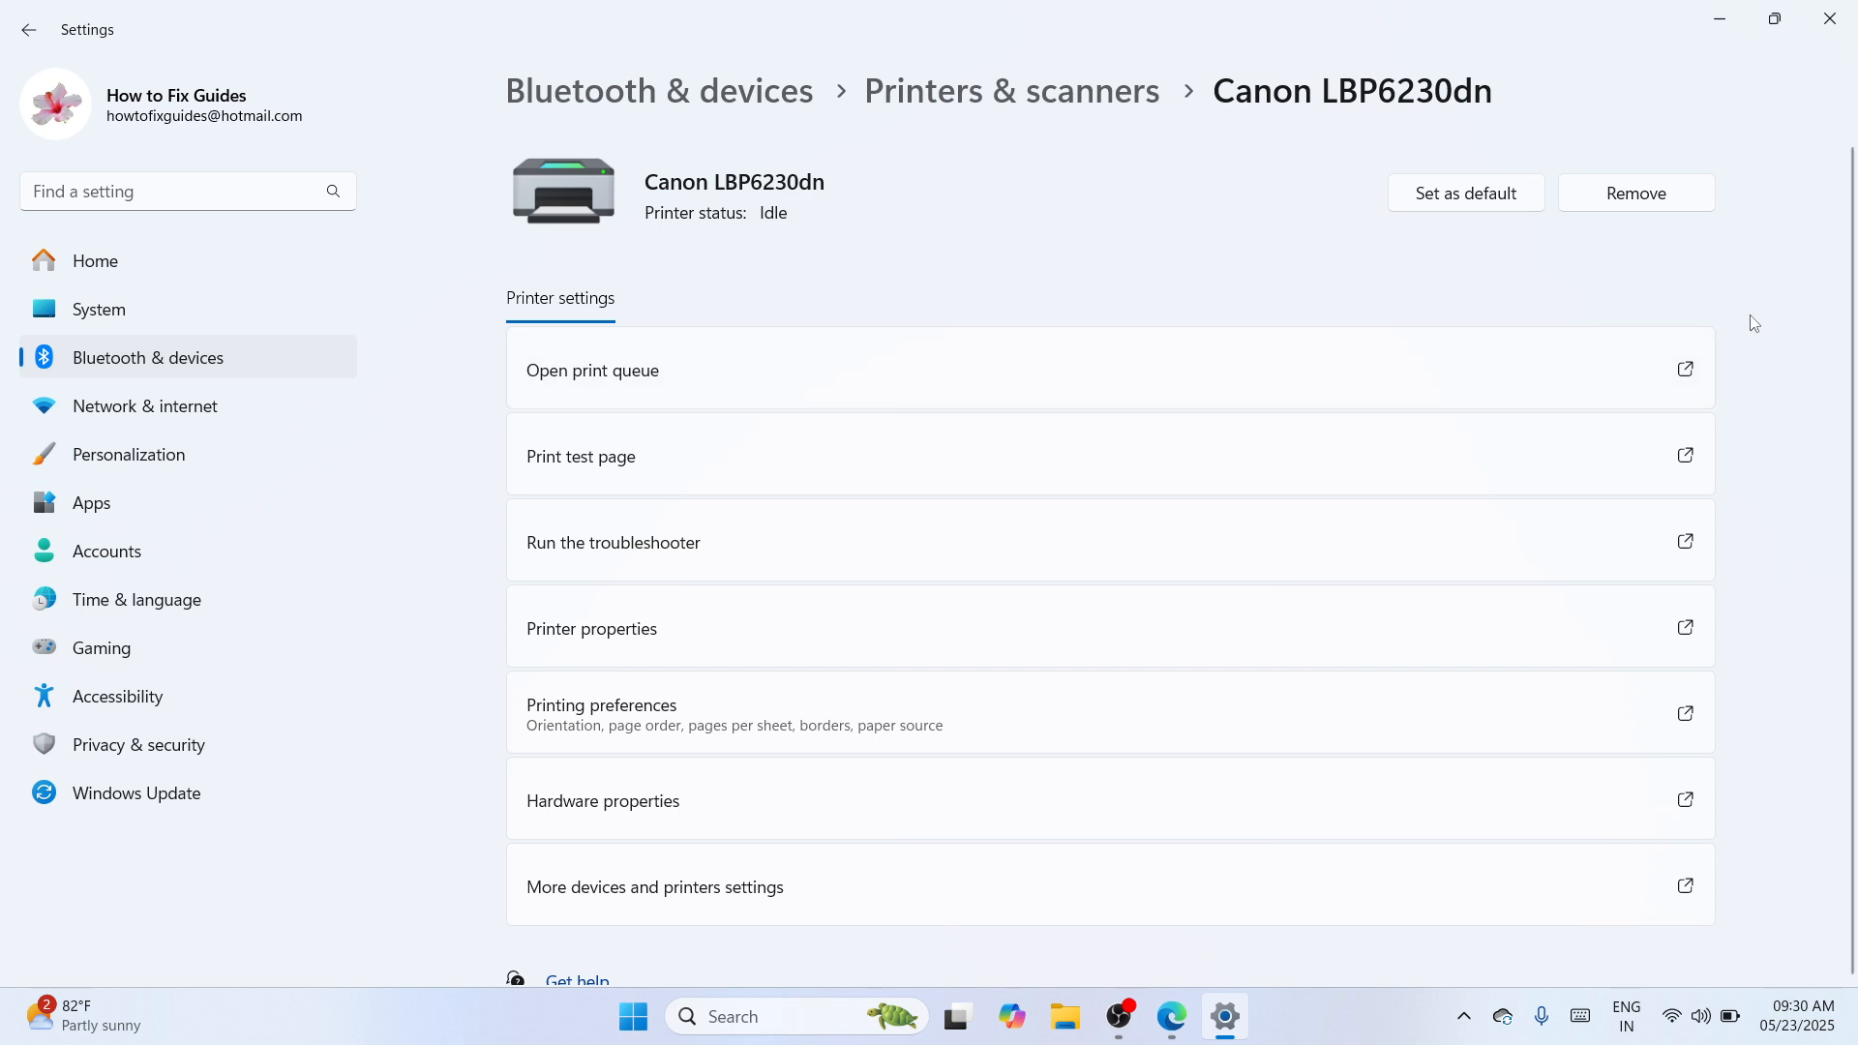
click(1716, 30)
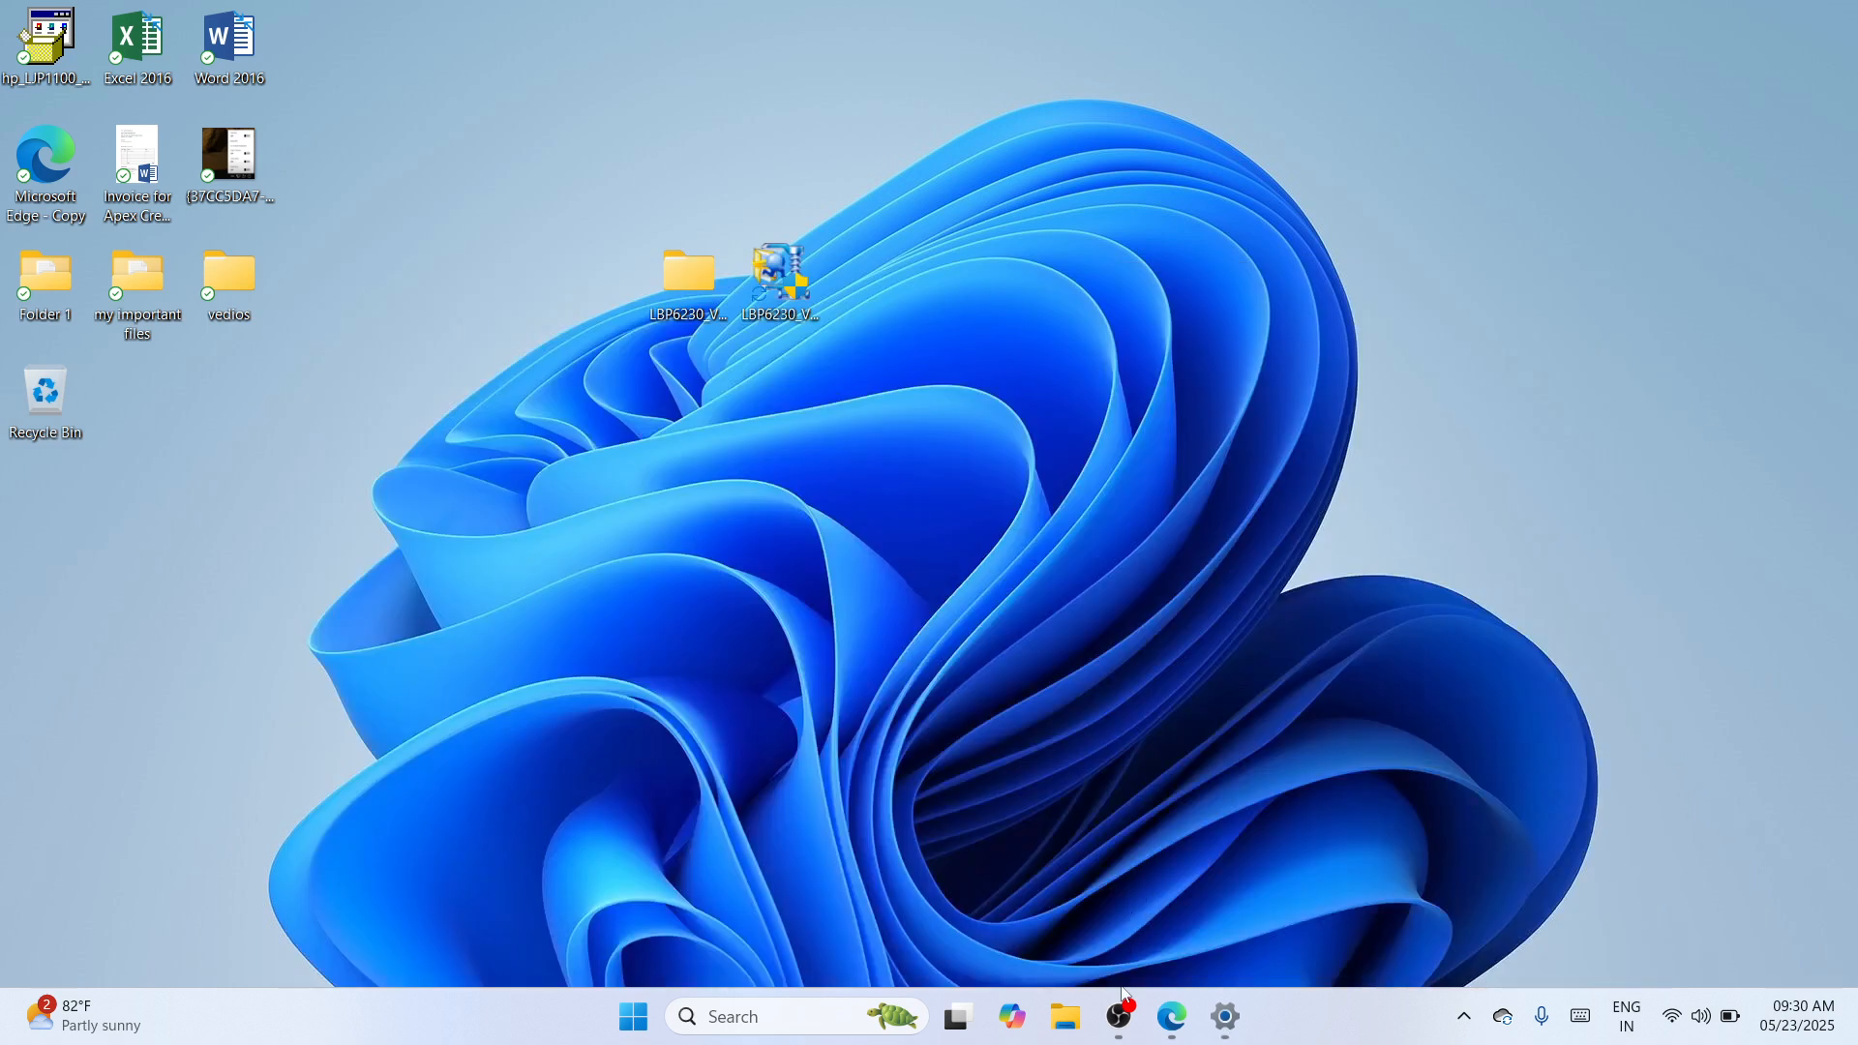
click(1122, 1026)
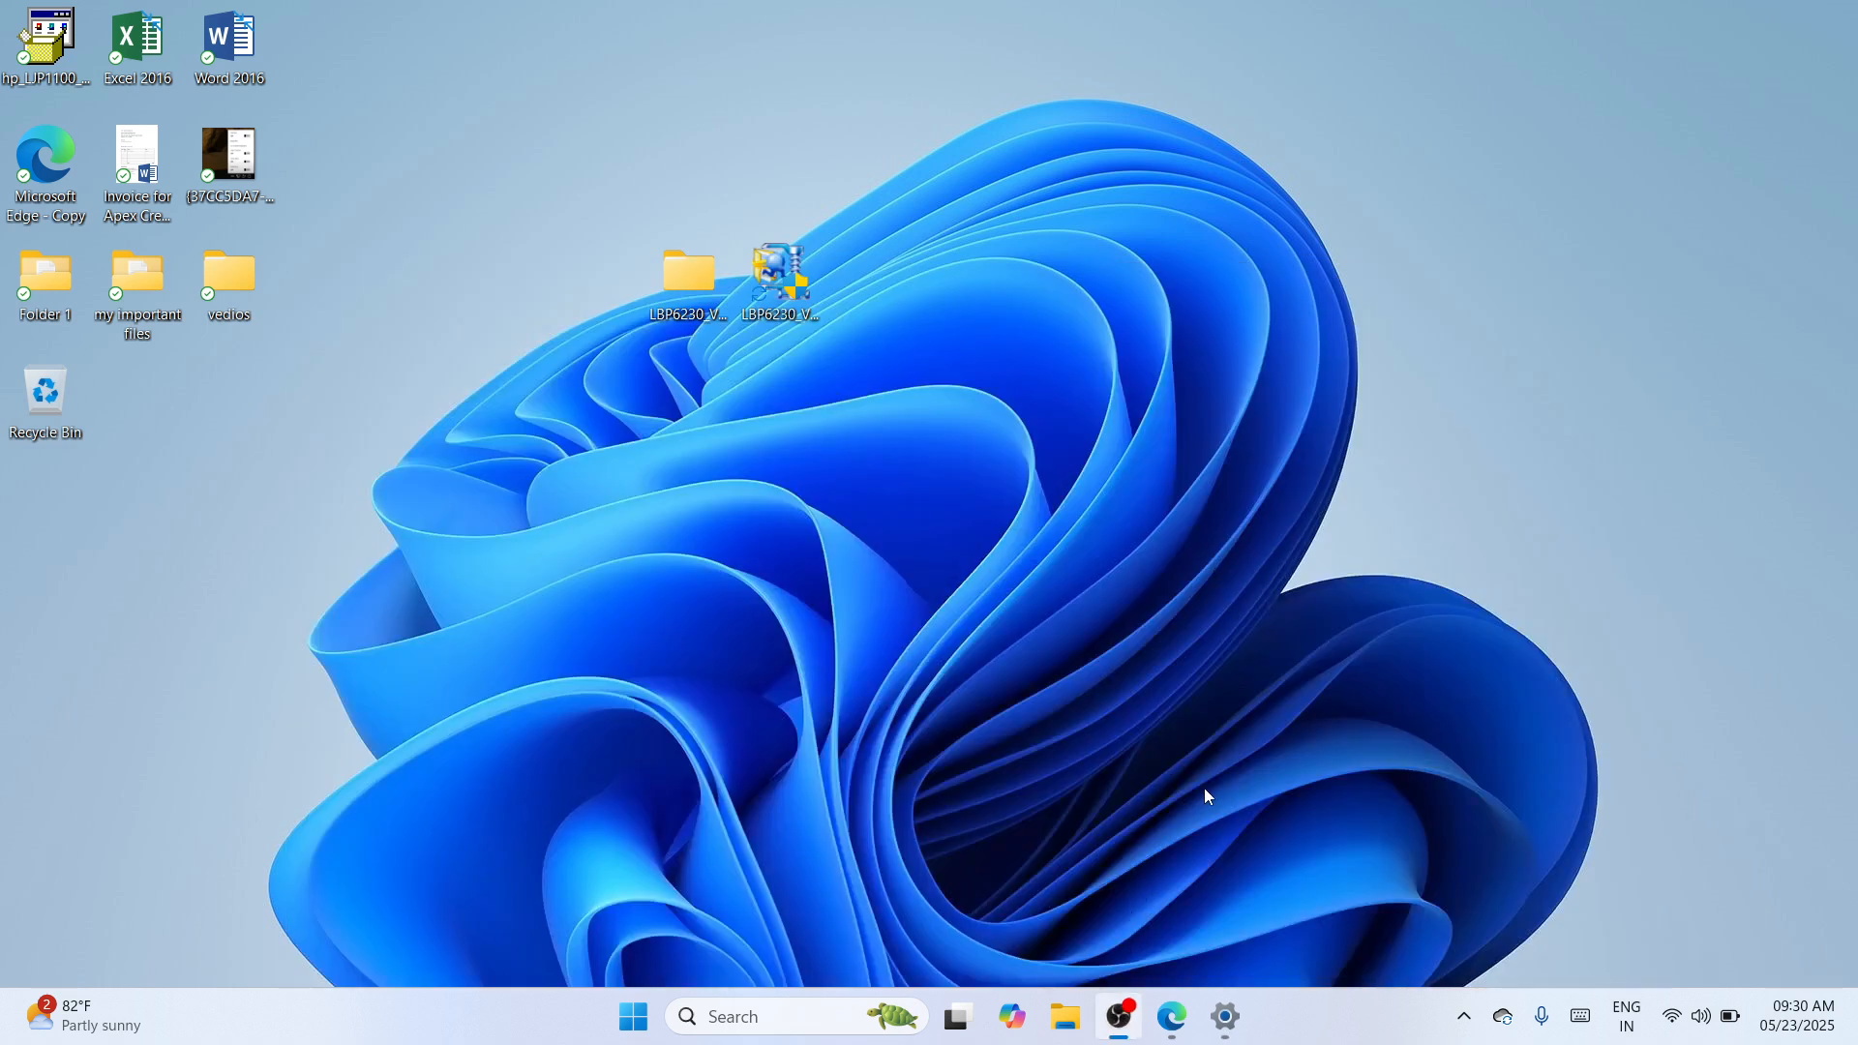